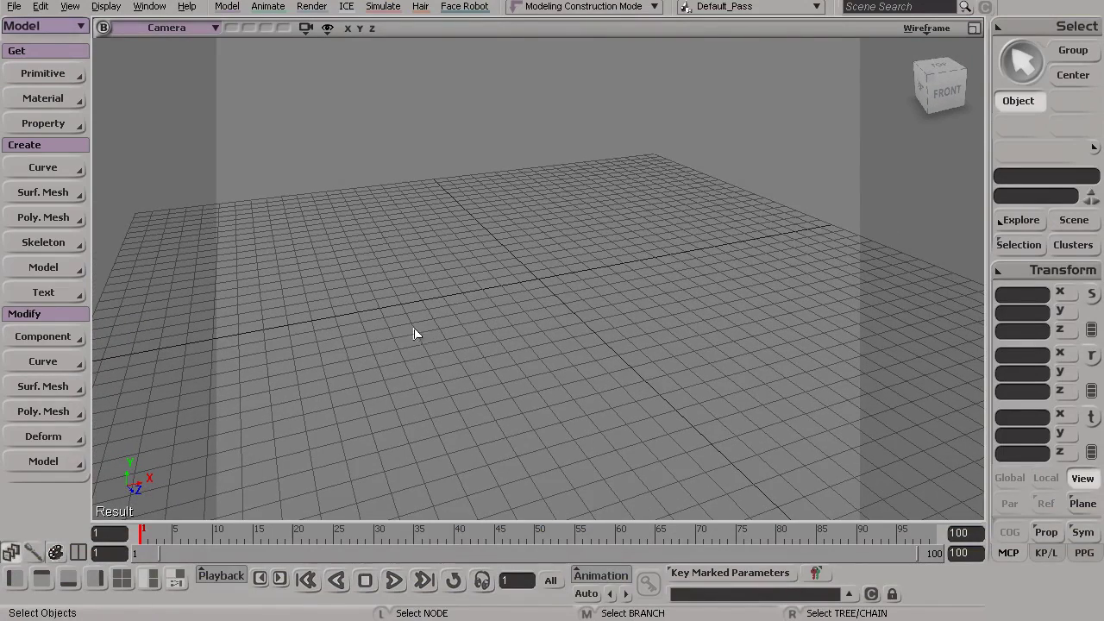
pyautogui.press('s')
pyautogui.moveTo(443, 340); pyautogui.dragTo(532, 352)
pyautogui.press('s')
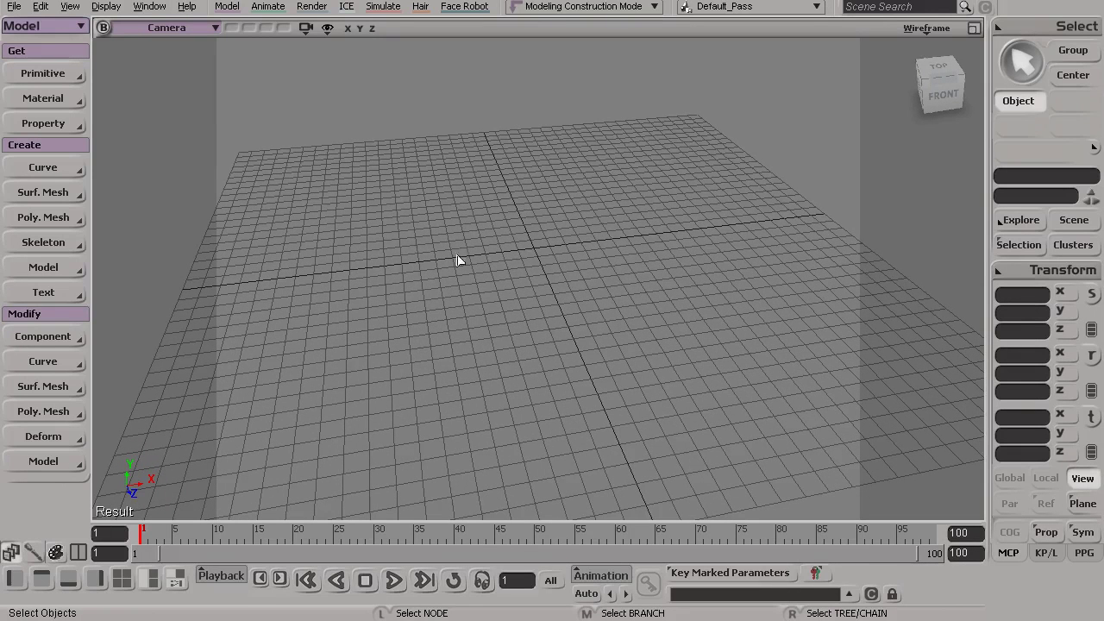
pyautogui.press('s')
pyautogui.moveTo(382, 245); pyautogui.dragTo(498, 320)
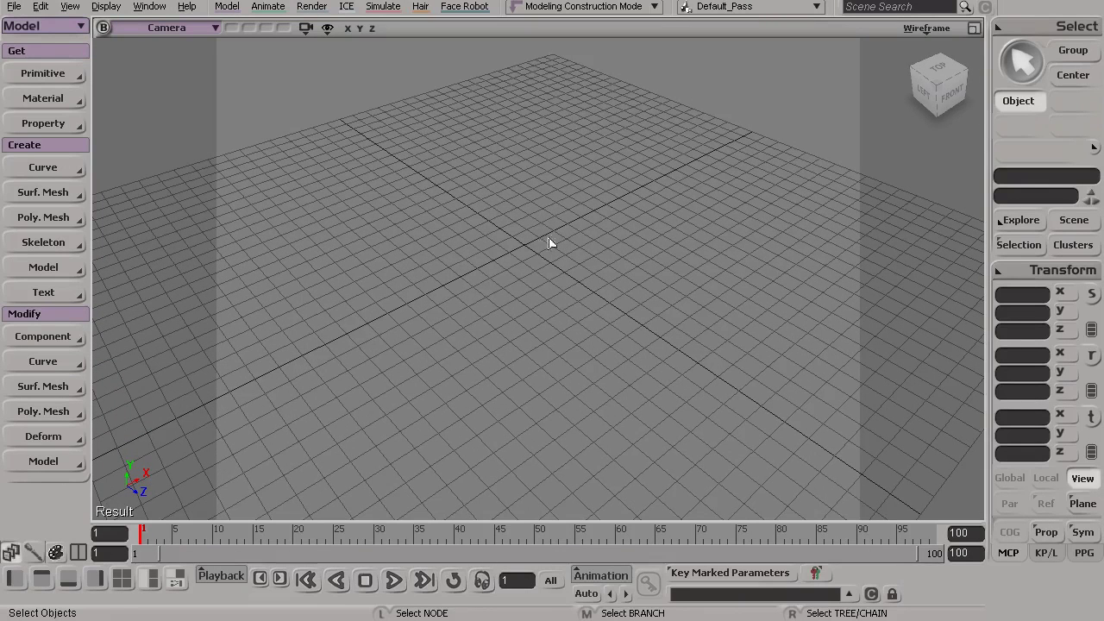
pyautogui.press('s')
pyautogui.moveTo(401, 329); pyautogui.dragTo(449, 366)
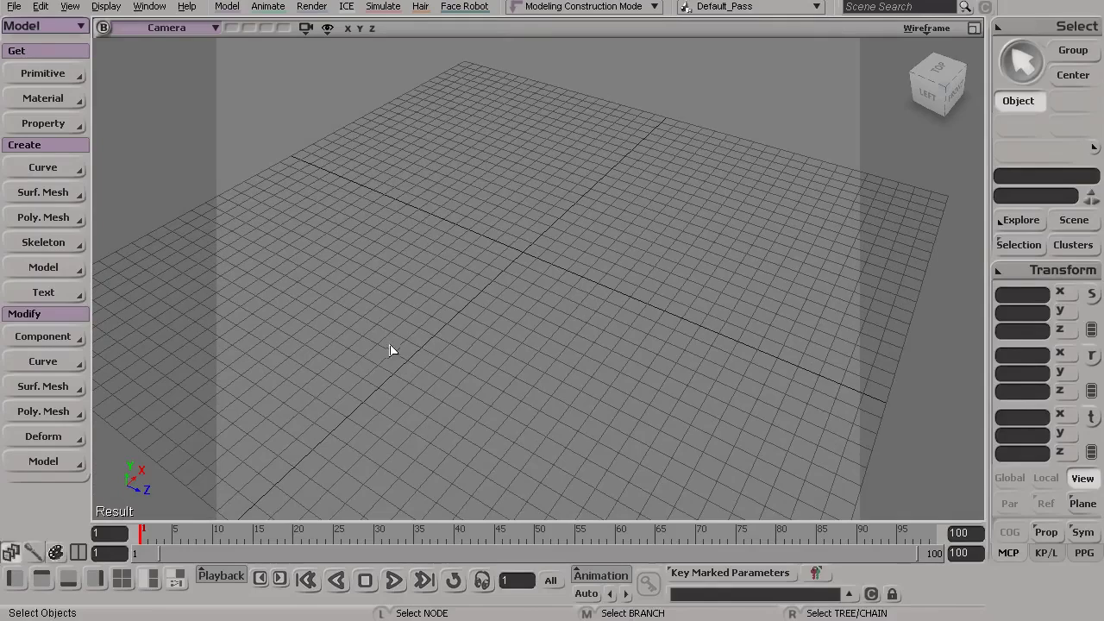
pyautogui.press('s')
pyautogui.moveTo(450, 327); pyautogui.dragTo(610, 382)
pyautogui.press('s')
pyautogui.press('space')
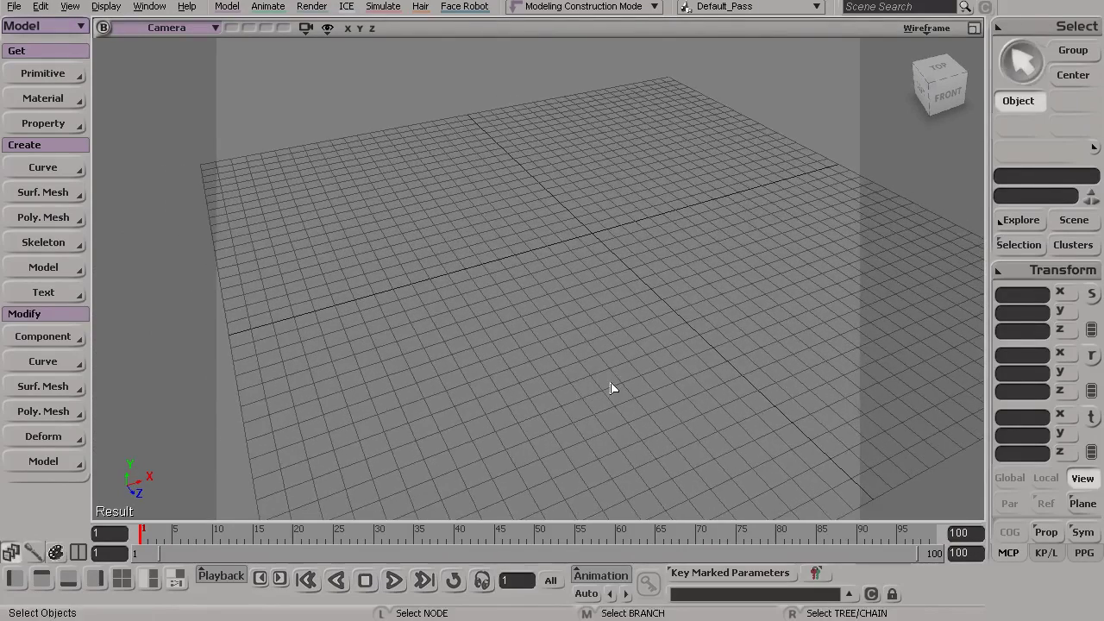
pyautogui.press('s')
pyautogui.moveTo(512, 288); pyautogui.dragTo(535, 305, button='right')
pyautogui.press('s')
pyautogui.moveTo(510, 308)
pyautogui.mouseDown()
pyautogui.moveTo(557, 319)
pyautogui.moveTo(509, 290)
pyautogui.mouseUp()
pyautogui.press('s')
pyautogui.moveTo(463, 329)
pyautogui.mouseDown(button='right')
pyautogui.moveTo(488, 333)
pyautogui.moveTo(458, 319)
pyautogui.mouseUp(button='right')
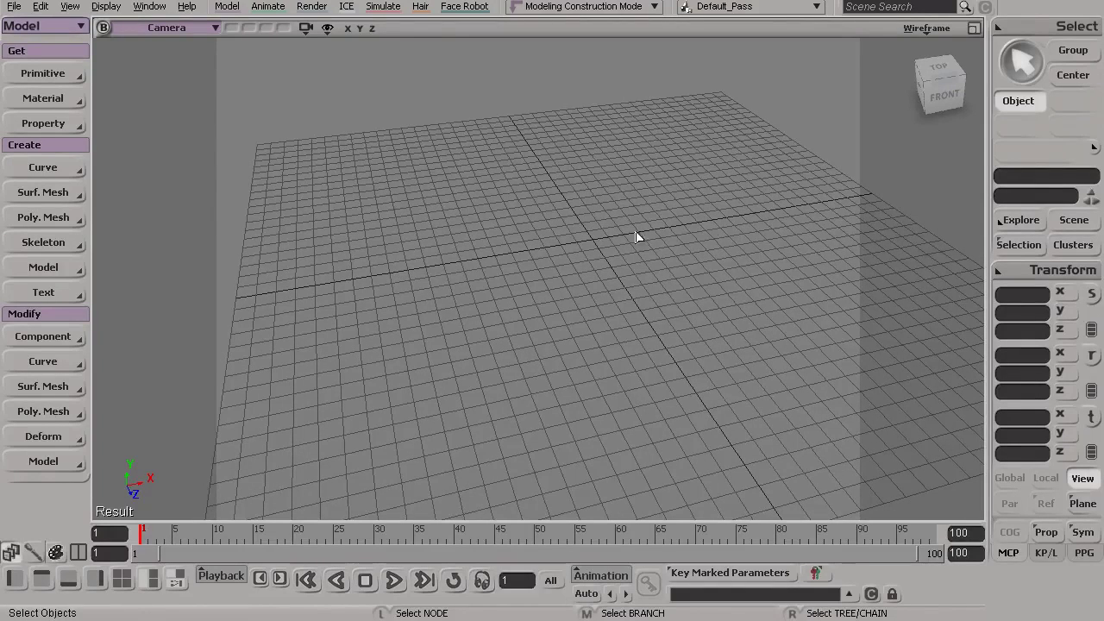
pyautogui.press('s')
pyautogui.moveTo(609, 293); pyautogui.dragTo(630, 293)
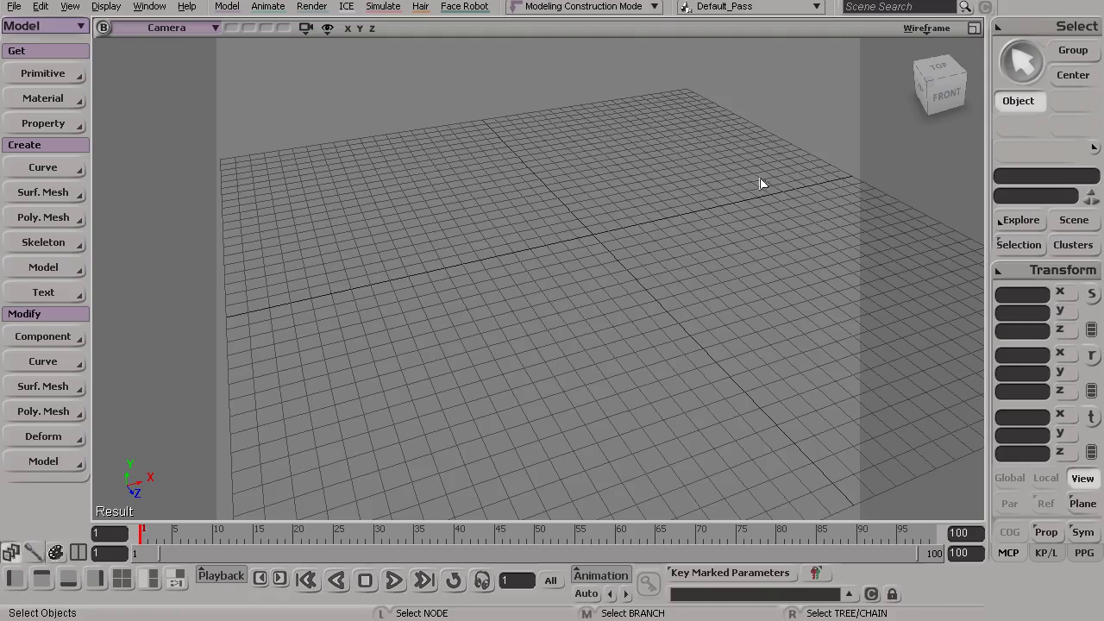
pyautogui.press('s')
pyautogui.moveTo(641, 256)
pyautogui.mouseDown(button='right')
pyautogui.moveTo(647, 264)
pyautogui.moveTo(634, 271)
pyautogui.mouseUp(button='right')
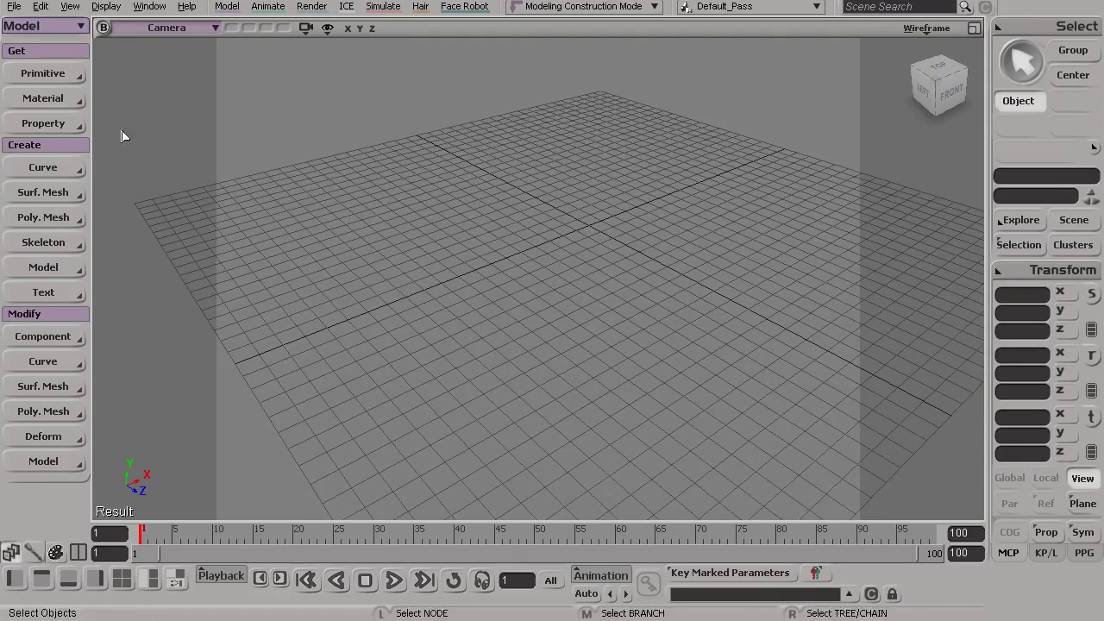
# - Create a primitive circle curve at the scene origin
pyautogui.click(41, 72)
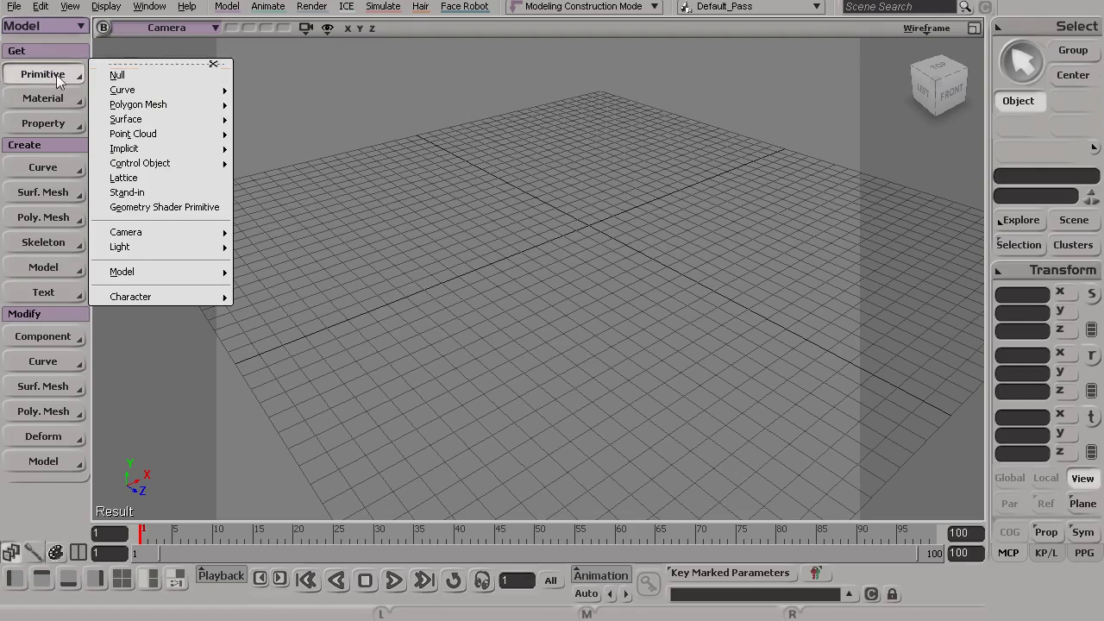
pyautogui.moveTo(164, 92)
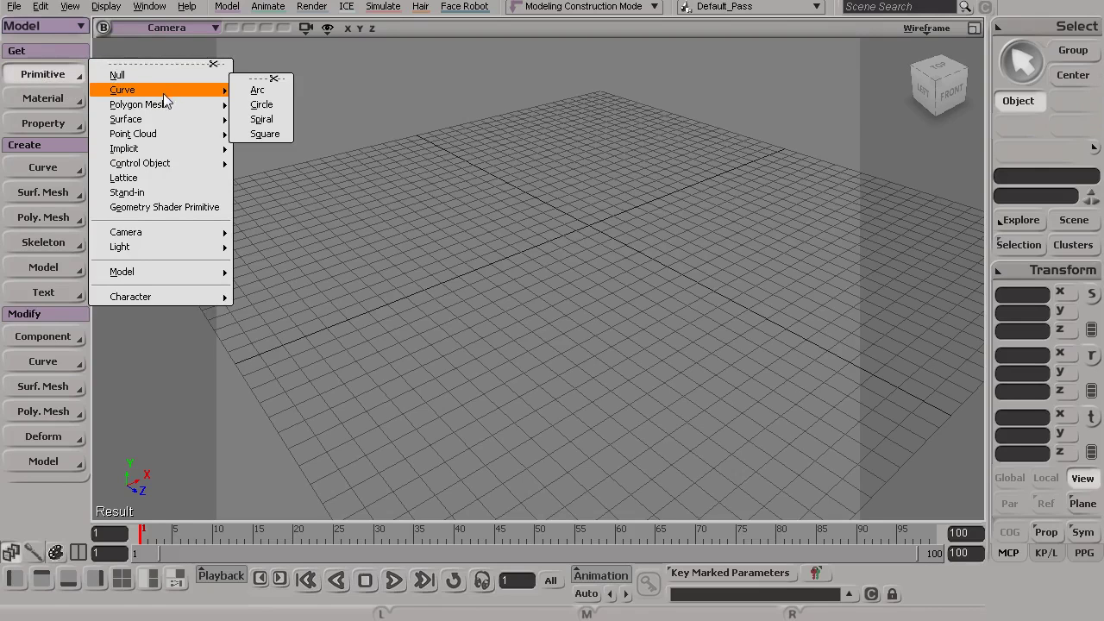
pyautogui.click(262, 104)
pyautogui.press('s')
pyautogui.moveTo(276, 108); pyautogui.dragTo(626, 357)
pyautogui.press('space')
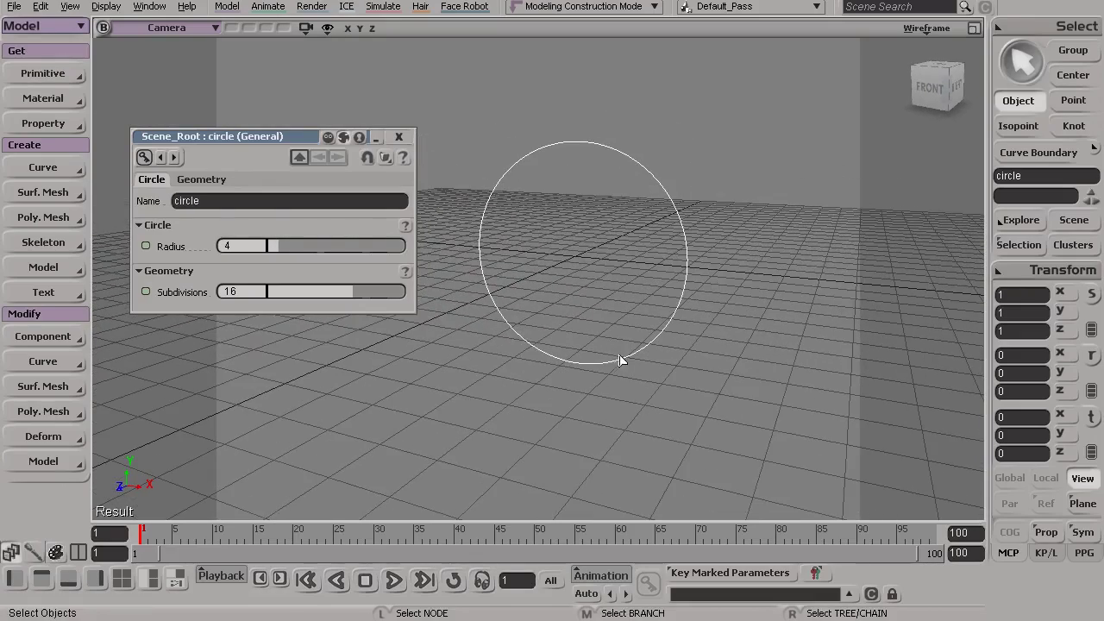
# - Show the circle's points and set its subdivisions to 12, then return to object selection
pyautogui.press('t')
pyautogui.press('s')
pyautogui.moveTo(500, 216); pyautogui.dragTo(528, 221)
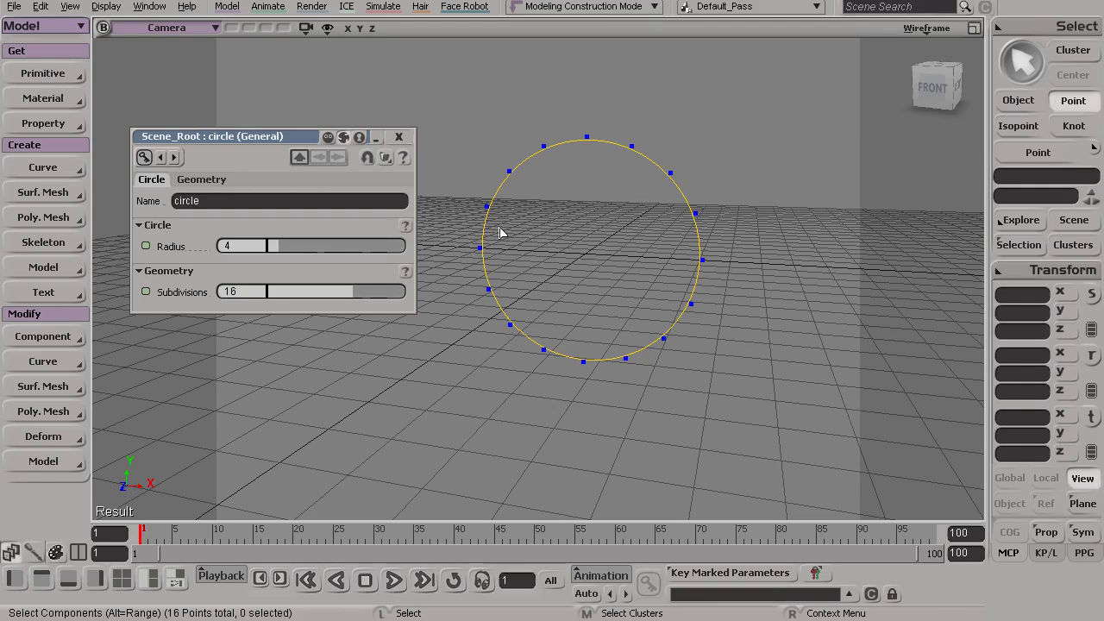
pyautogui.moveTo(351, 300); pyautogui.dragTo(335, 301)
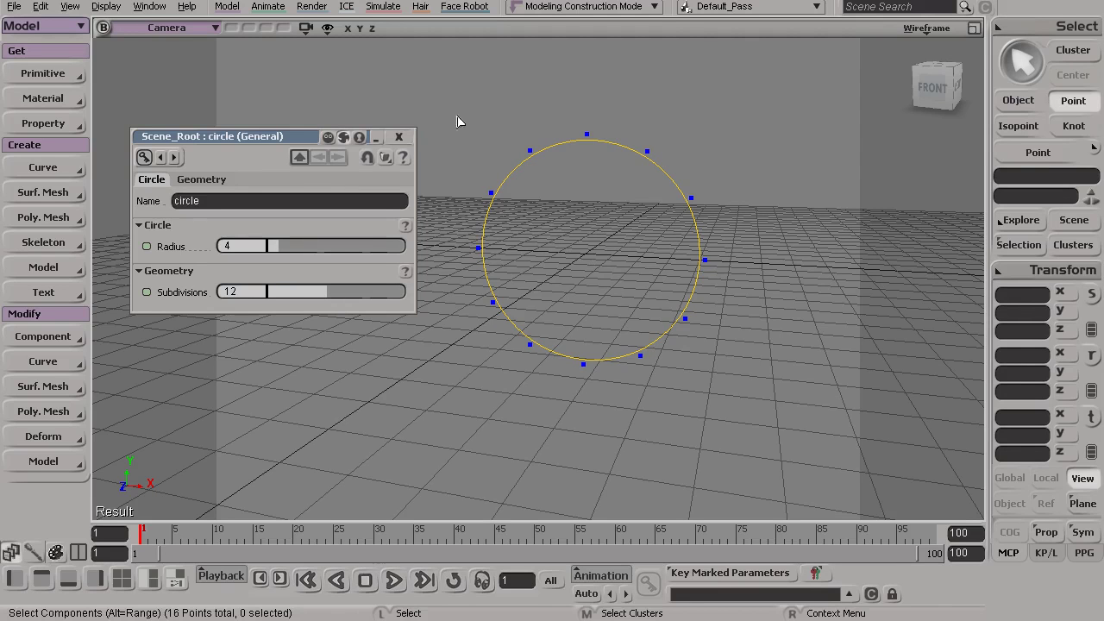
pyautogui.click(400, 138)
pyautogui.press('space')
# - Move the circle along the global Z axis to about 12.26
pyautogui.press('s')
pyautogui.moveTo(618, 306); pyautogui.dragTo(438, 332)
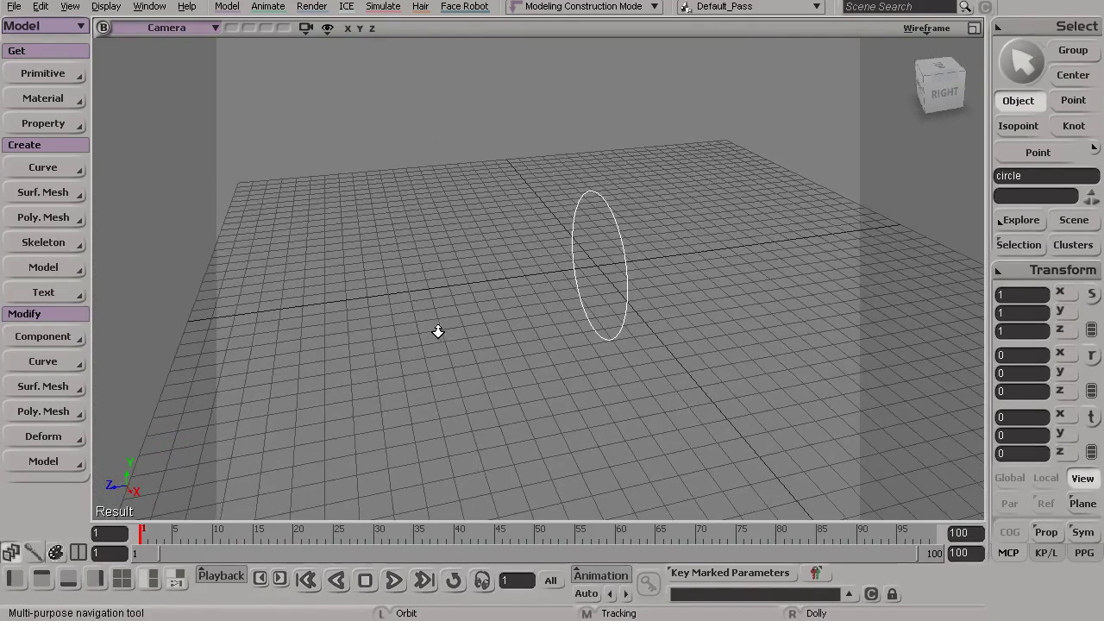
pyautogui.press('space')
pyautogui.press('v')
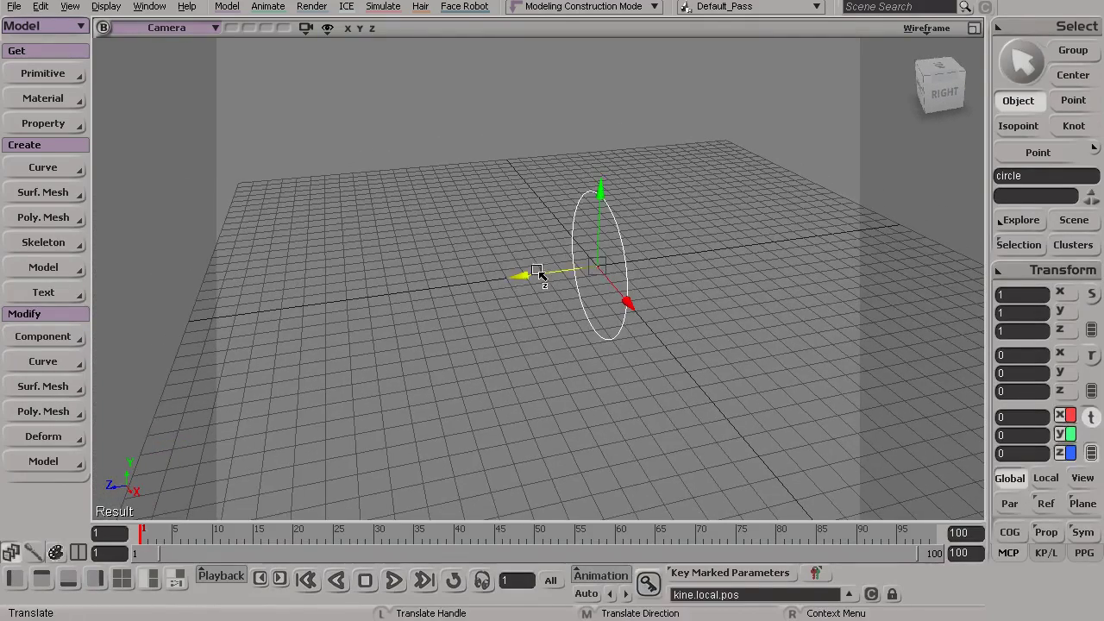
pyautogui.moveTo(524, 276); pyautogui.dragTo(278, 305)
pyautogui.press('s')
pyautogui.moveTo(477, 317)
pyautogui.mouseDown()
pyautogui.moveTo(515, 299)
pyautogui.moveTo(490, 328)
pyautogui.mouseUp()
pyautogui.press('v')
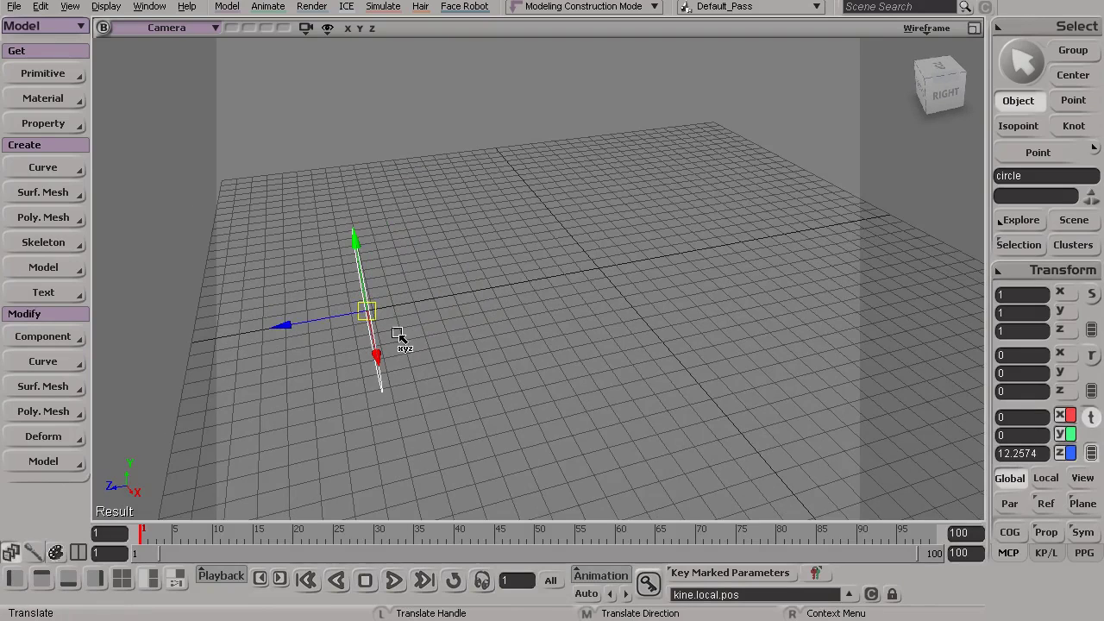
# - Duplicate the circle and move the copy along Z to about 1.43, near the grid centre
pyautogui.click(291, 326)
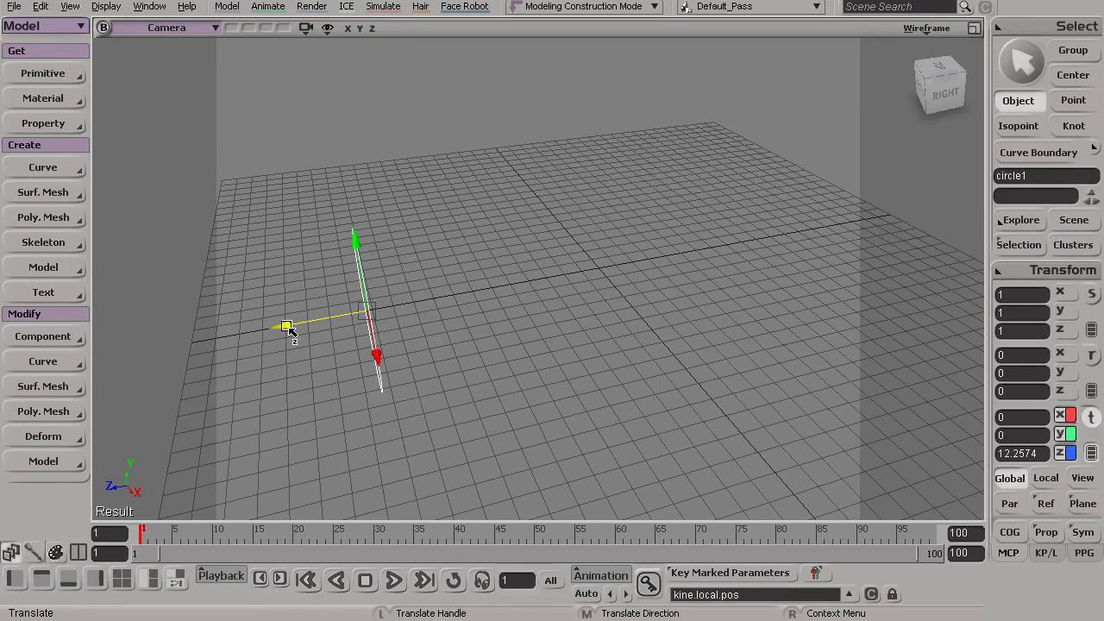
pyautogui.moveTo(291, 328); pyautogui.dragTo(538, 301)
pyautogui.press('s')
pyautogui.press('v')
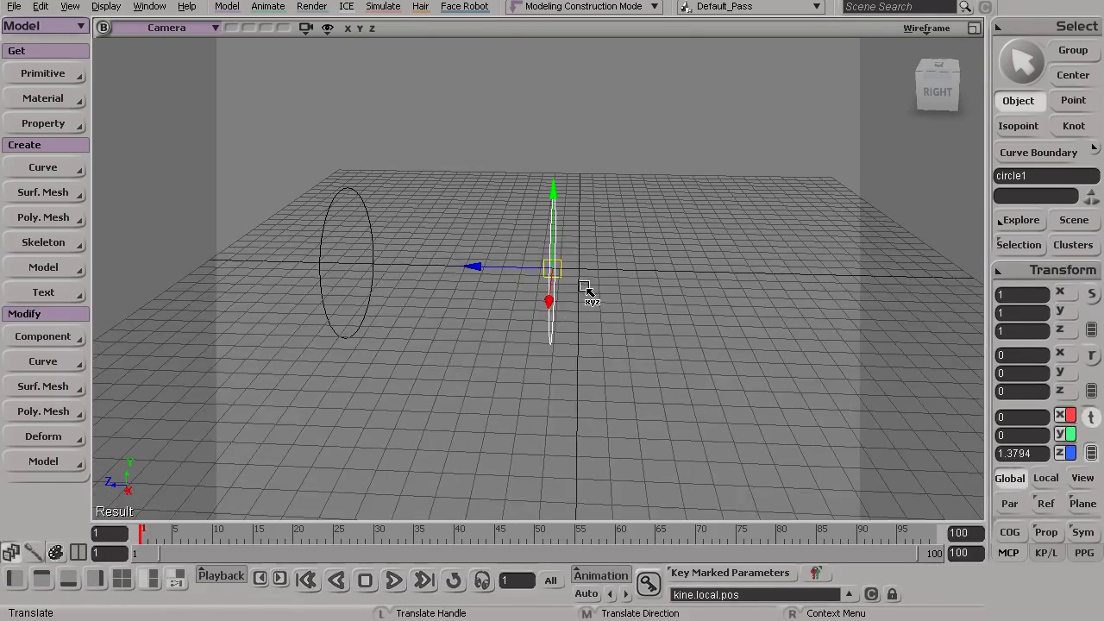
pyautogui.moveTo(475, 267); pyautogui.dragTo(476, 266)
# - Duplicate the circle near the centre and place the new copy at about -1.17 on Z, just across the origin
pyautogui.press('s')
pyautogui.moveTo(520, 321); pyautogui.dragTo(538, 337)
pyautogui.press('v')
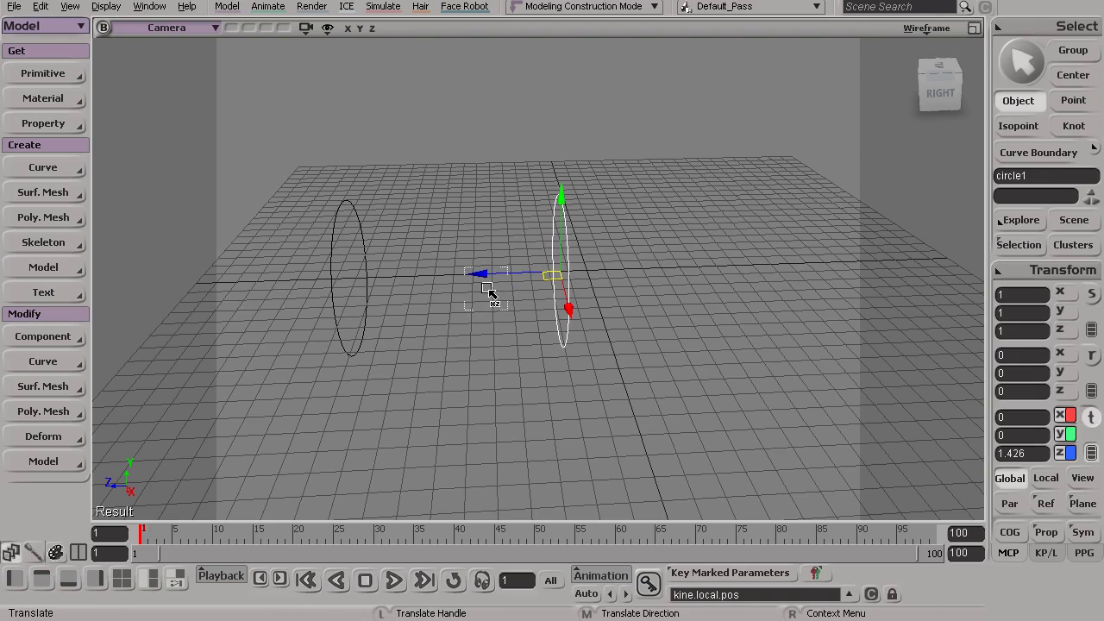
pyautogui.hotkey('ctrl', 'd')
pyautogui.press('s')
pyautogui.moveTo(655, 350); pyautogui.dragTo(555, 320)
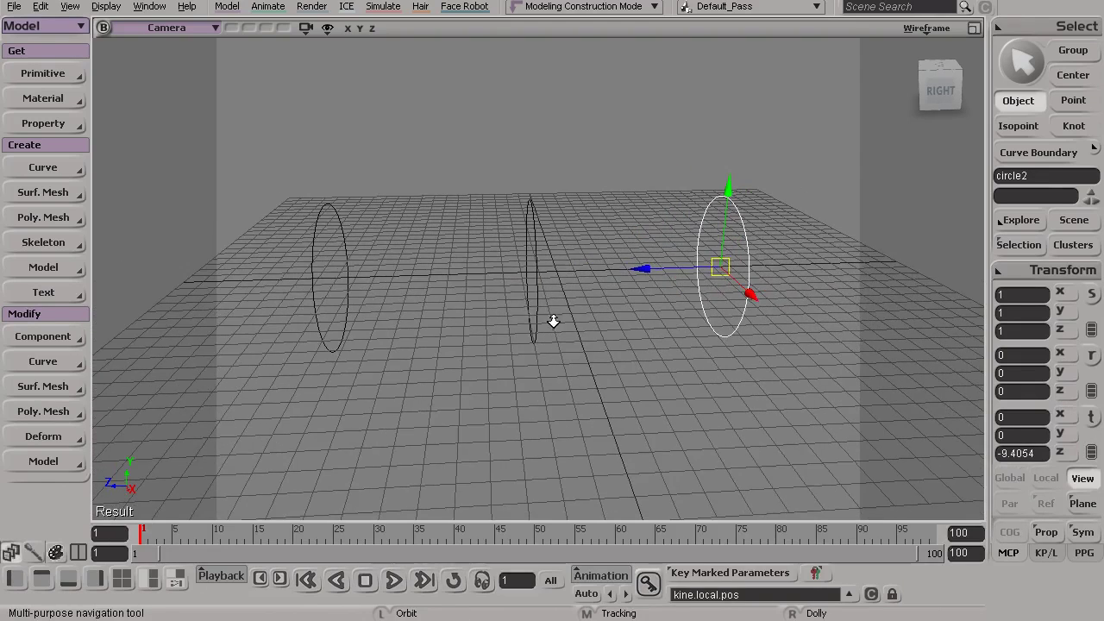
pyautogui.press('v')
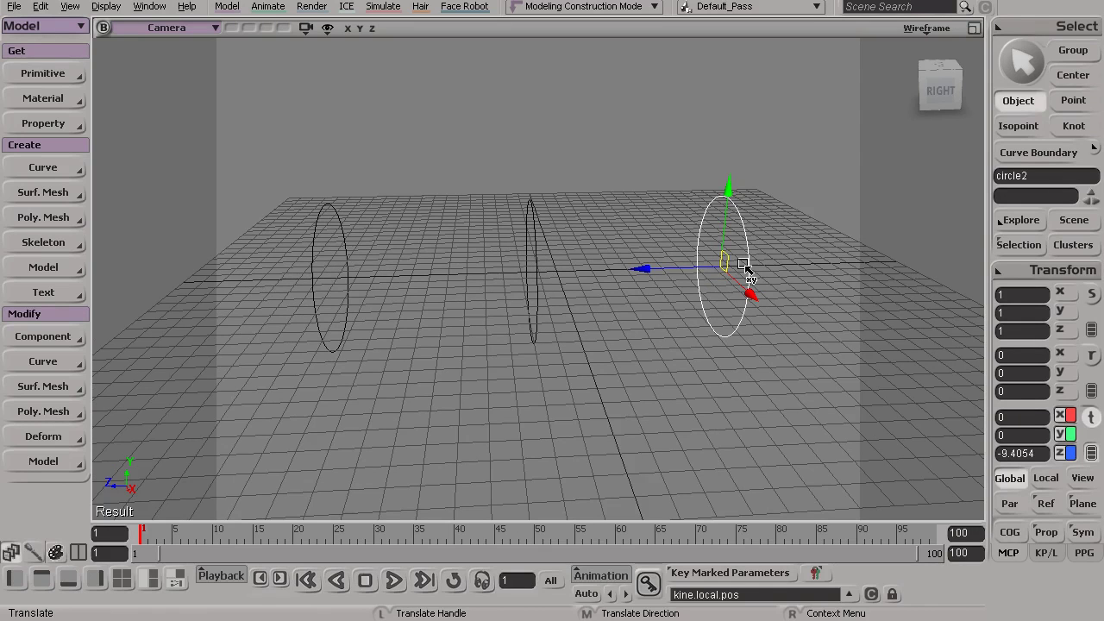
pyautogui.press('s')
pyautogui.moveTo(613, 274); pyautogui.dragTo(558, 373)
pyautogui.press('s')
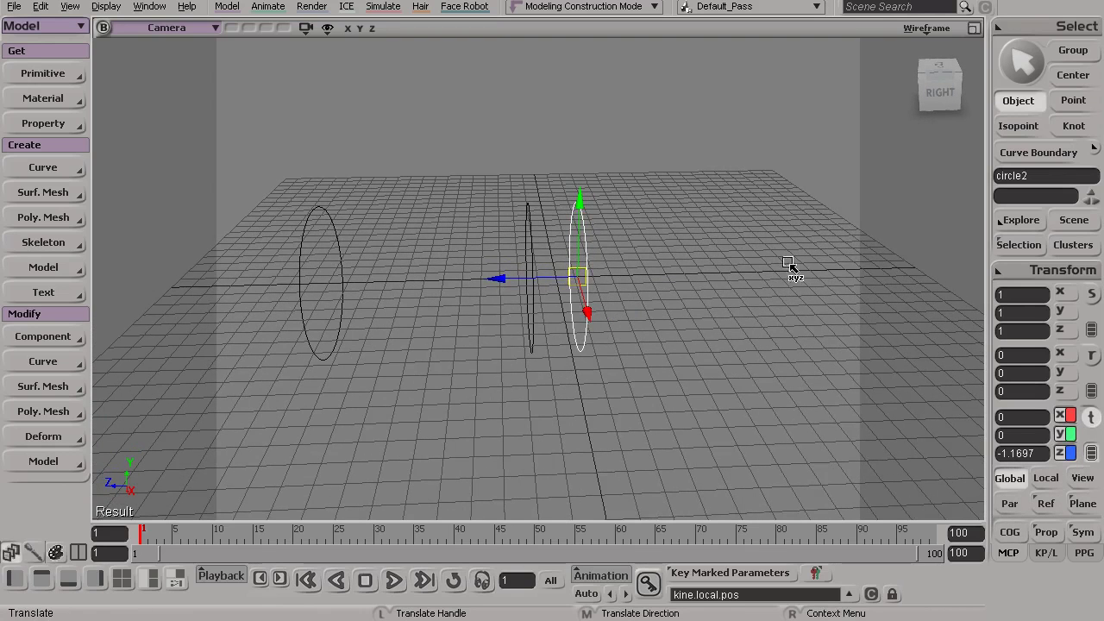
# - Duplicate the latest circle and move the copy along Z to about -12.08, at the far end of the row
pyautogui.hotkey('ctrl', 'd')
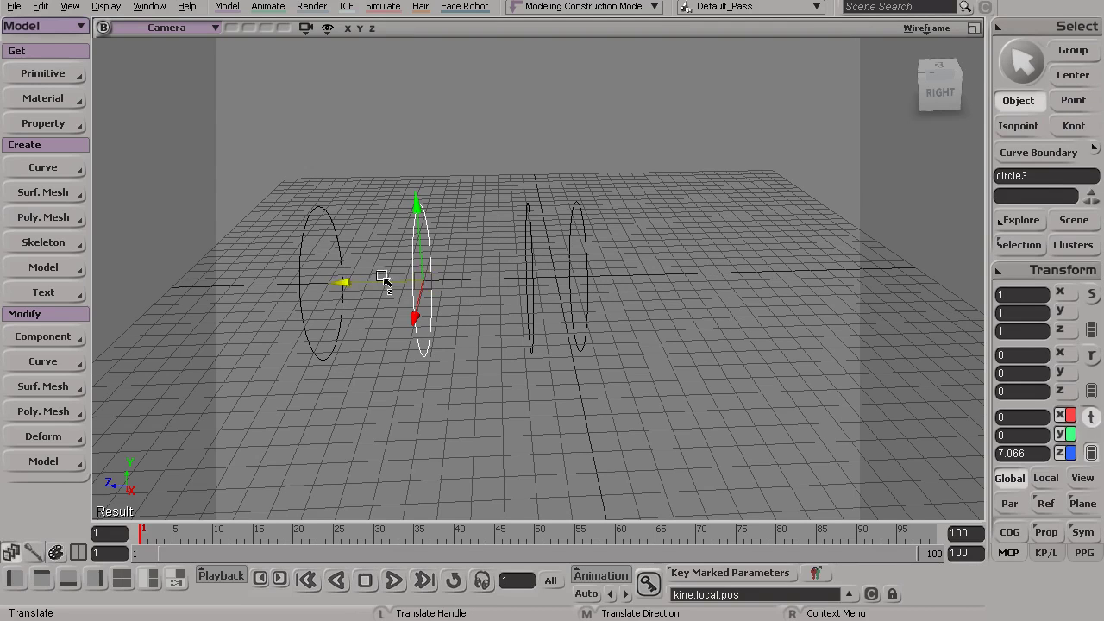
pyautogui.moveTo(346, 289); pyautogui.dragTo(556, 352)
pyautogui.press('s')
pyautogui.press('space')
pyautogui.press('s')
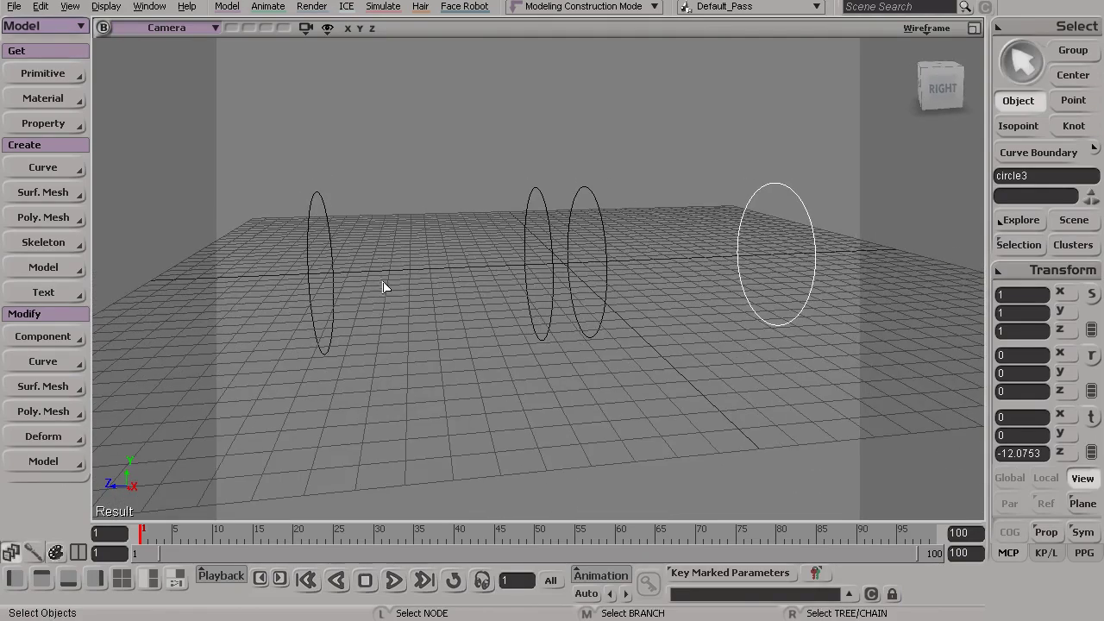
pyautogui.click(34, 192)
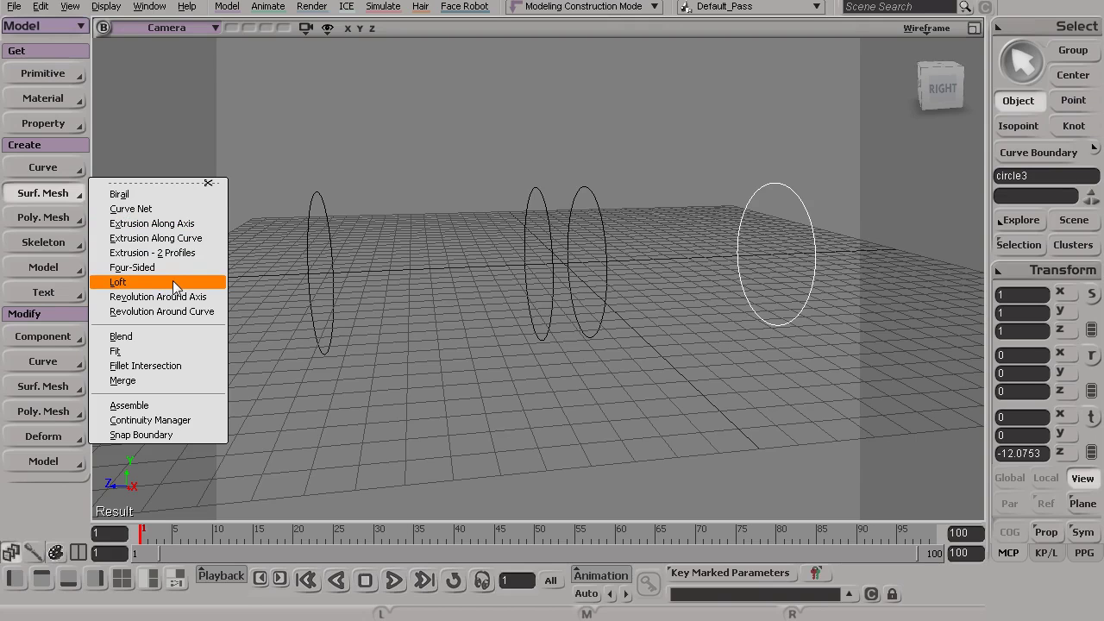
pyautogui.click(316, 200)
pyautogui.click(295, 245)
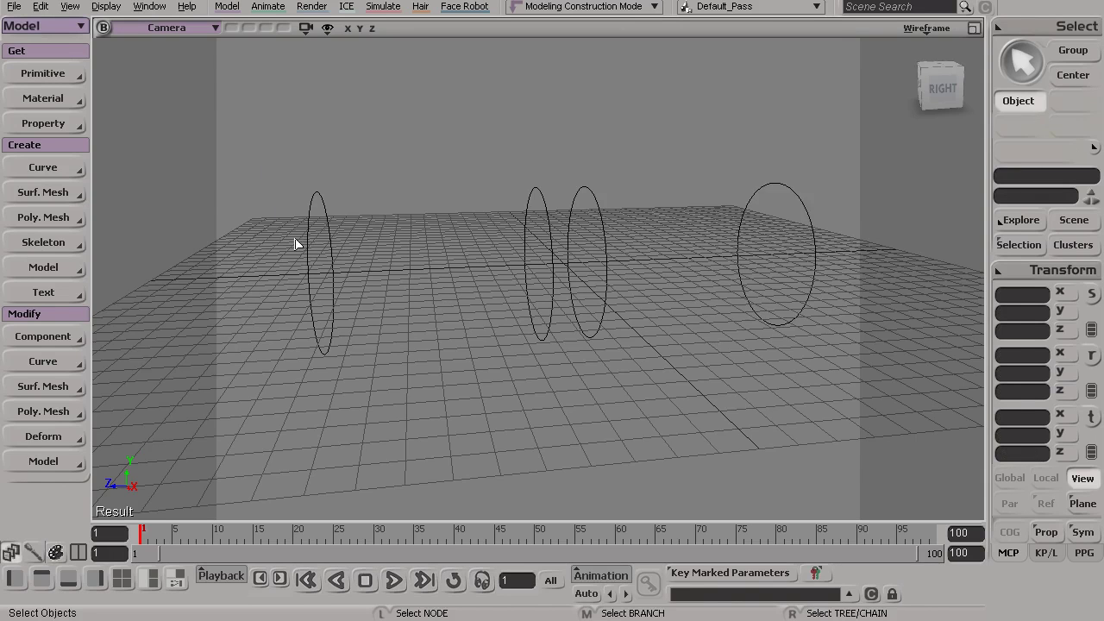
# - Select the four circles in sequence from the positive-Z end to the negative-Z end and loft a NURBS surface through them
pyautogui.click(334, 274)
pyautogui.press('s')
pyautogui.moveTo(423, 296); pyautogui.dragTo(418, 291)
pyautogui.press('space')
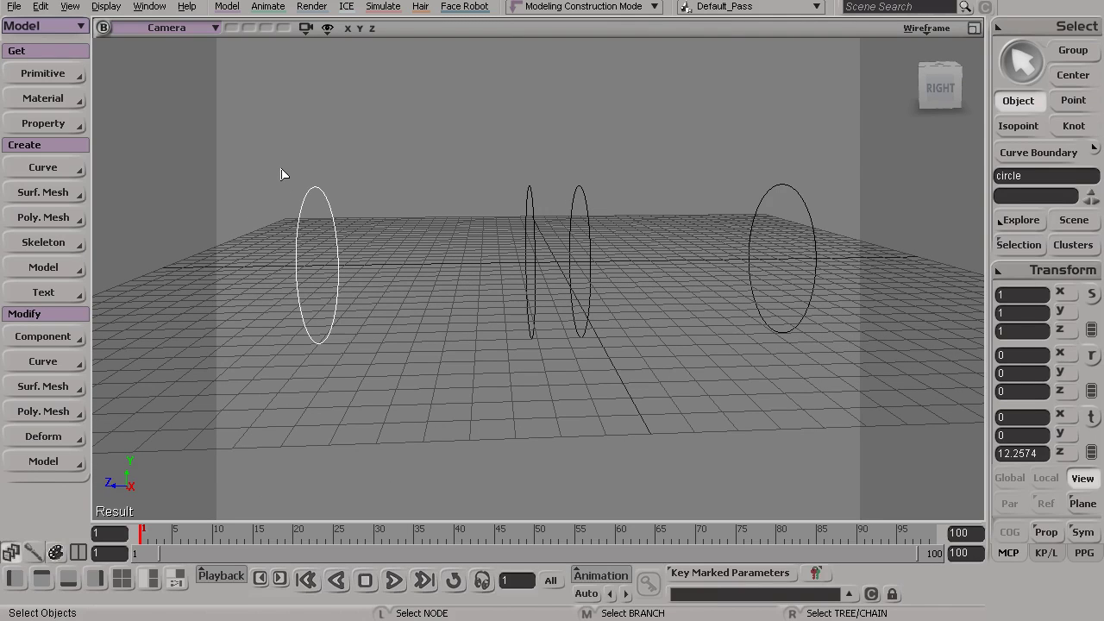
pyautogui.press('s')
pyautogui.moveTo(454, 276); pyautogui.dragTo(451, 290)
pyautogui.keyDown('shift'); pyautogui.moveTo(506, 220); pyautogui.dragTo(533, 257); pyautogui.keyUp('shift')
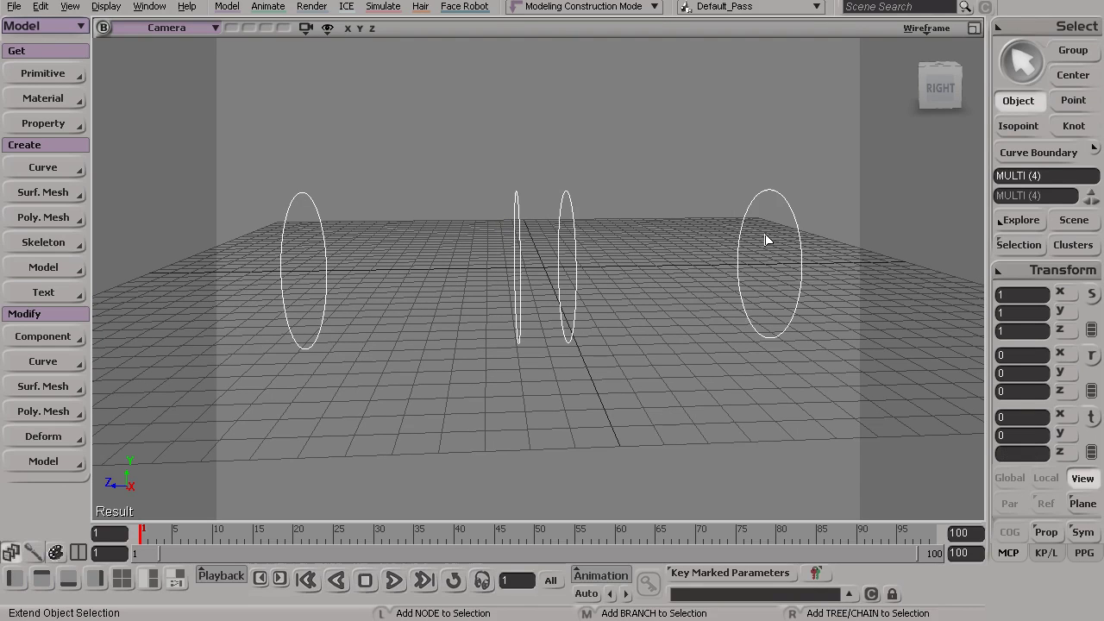
pyautogui.keyDown('shift'); pyautogui.click(739, 252); pyautogui.keyUp('shift')
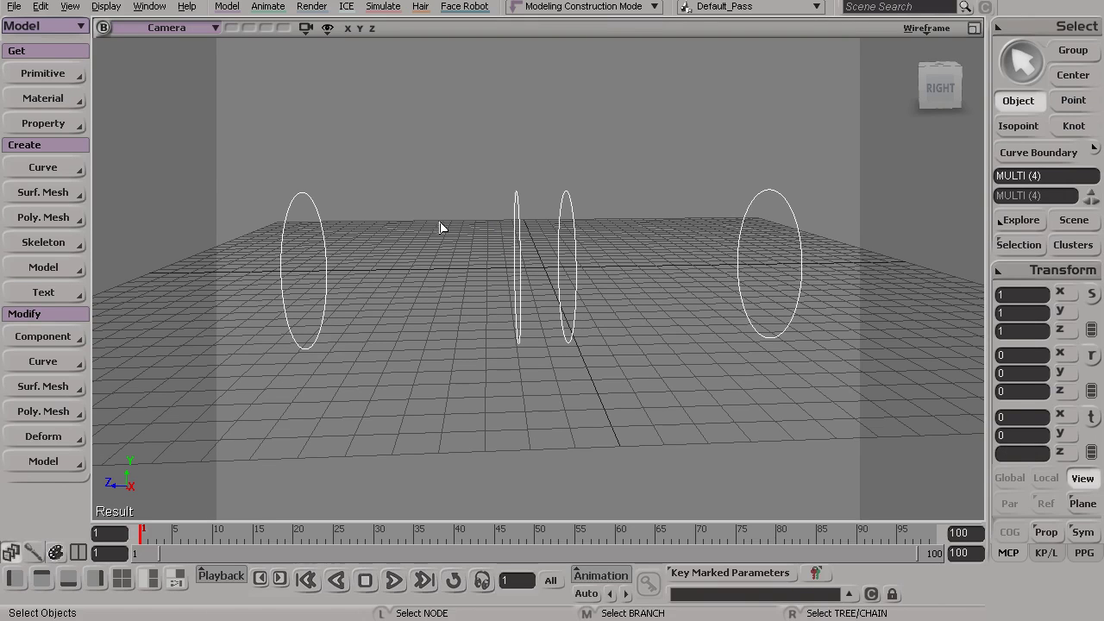
pyautogui.click(47, 194)
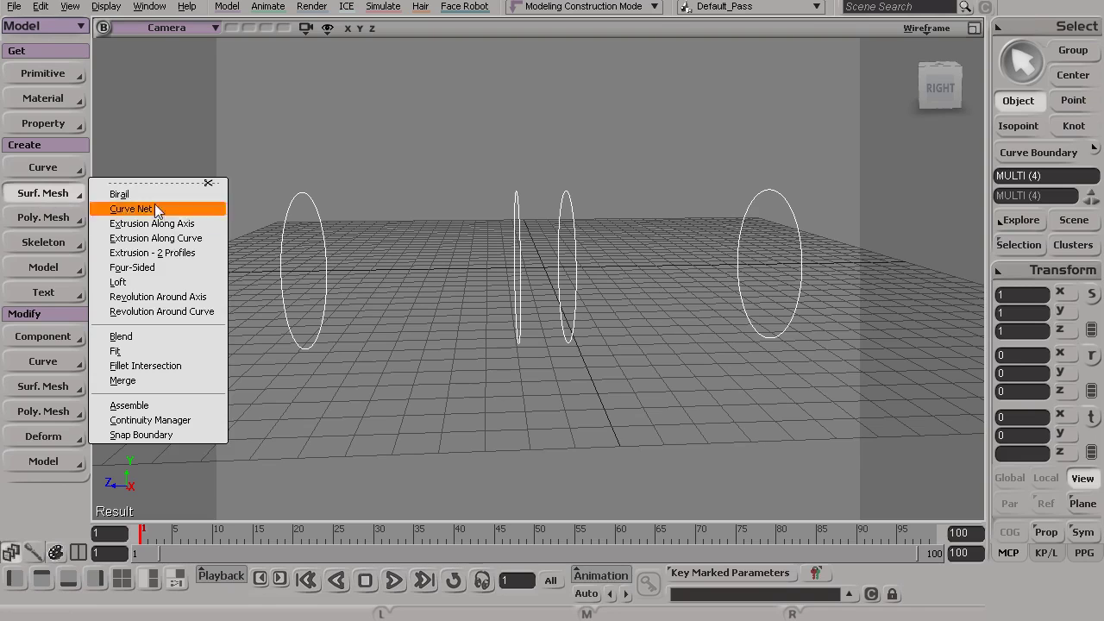
pyautogui.click(155, 285)
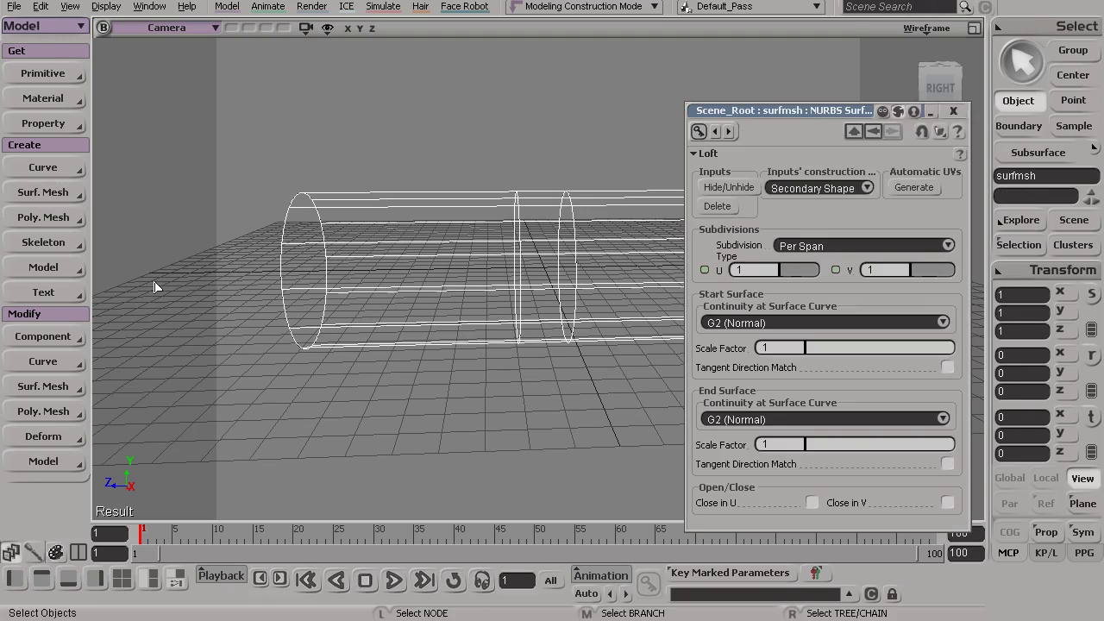
# - Switch the Camera viewport to Shaded display to see the lofted tube as a solid surface
pyautogui.click(926, 28)
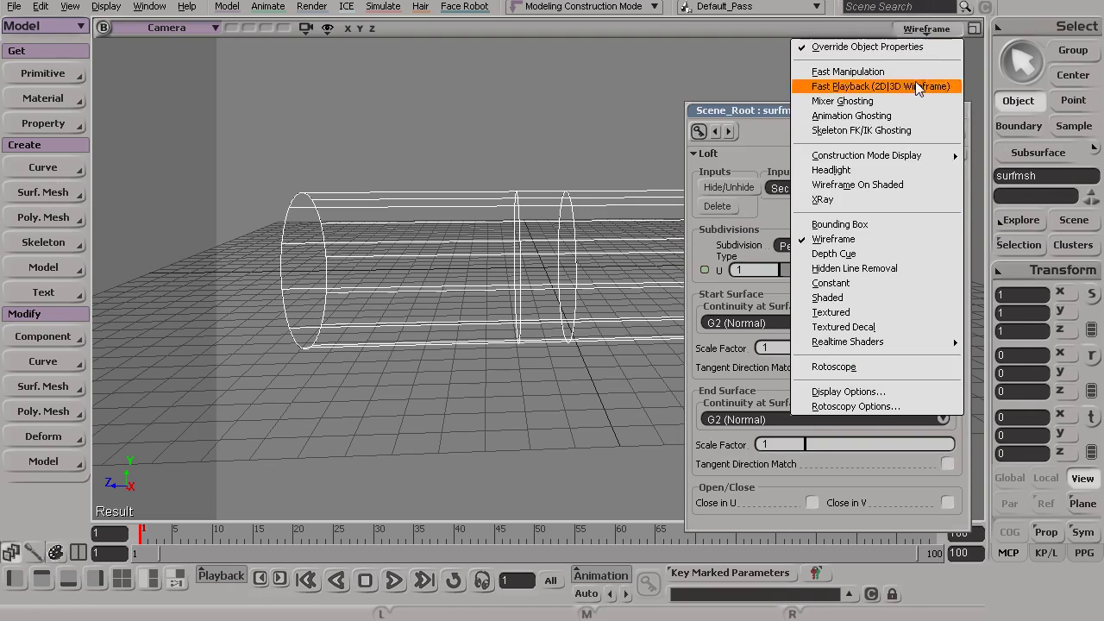
pyautogui.click(851, 297)
pyautogui.press('s')
pyautogui.moveTo(506, 328)
pyautogui.mouseDown()
pyautogui.moveTo(475, 340)
pyautogui.moveTo(569, 360)
pyautogui.moveTo(518, 353)
pyautogui.moveTo(496, 286)
pyautogui.mouseUp()
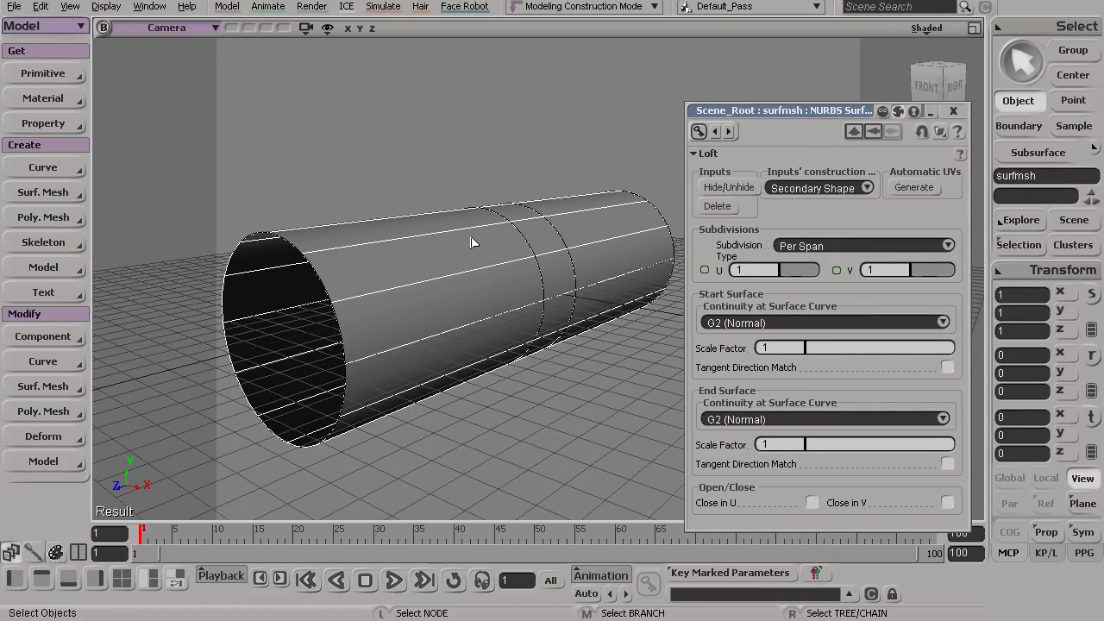
# - Set the loft's V subdivisions to 3, keeping the subdivision type Per Span
pyautogui.moveTo(913, 269)
pyautogui.mouseDown()
pyautogui.moveTo(943, 276)
pyautogui.moveTo(918, 281)
pyautogui.mouseUp()
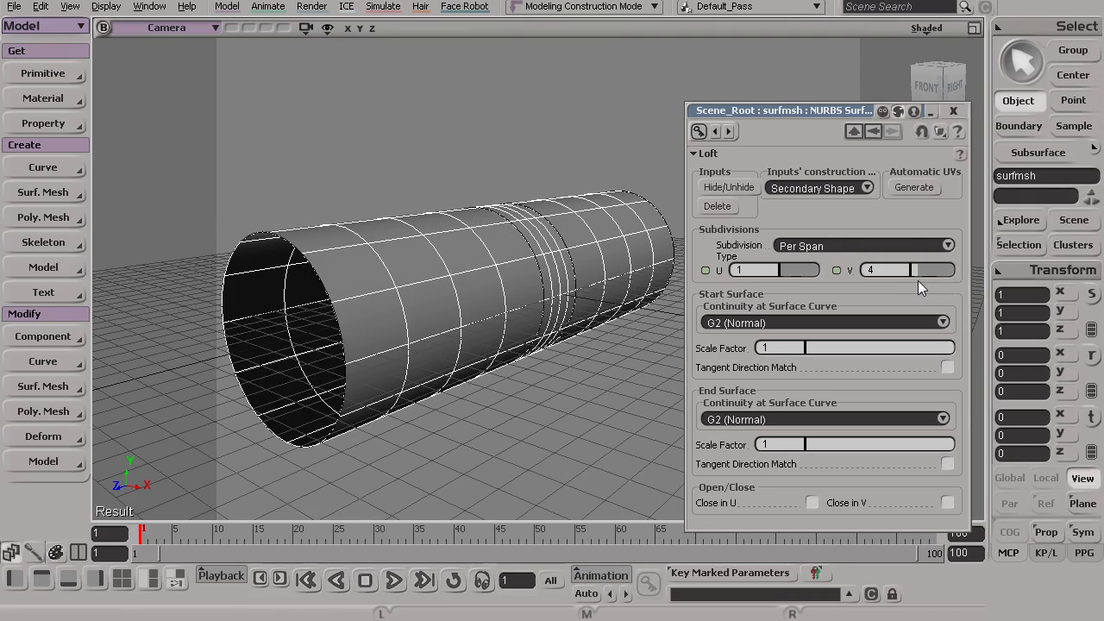
pyautogui.moveTo(918, 280); pyautogui.dragTo(916, 281)
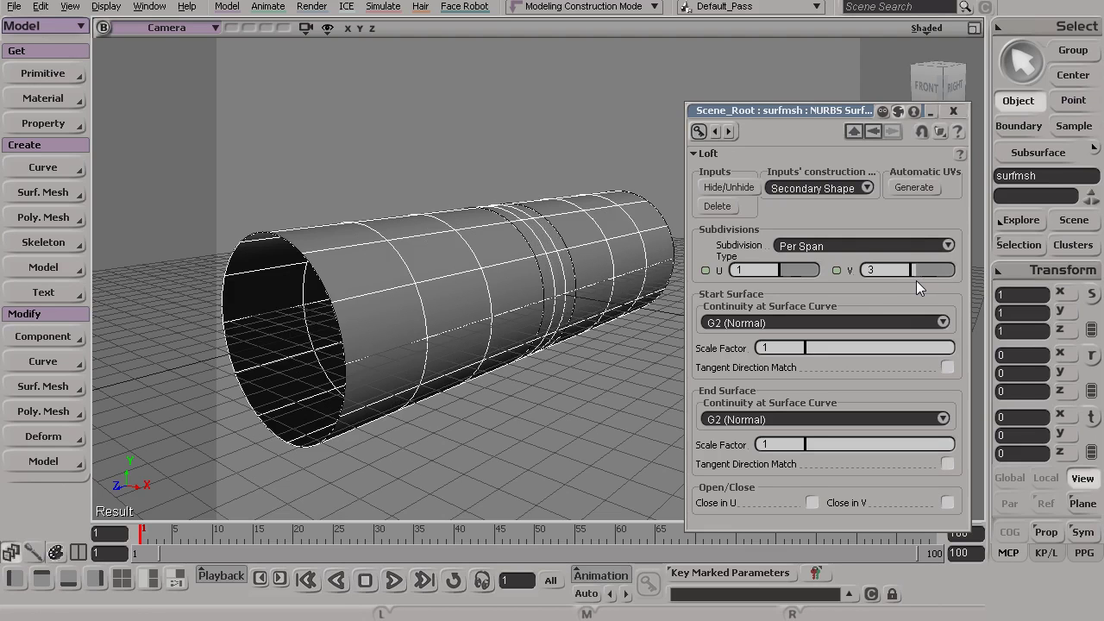
pyautogui.press('s')
pyautogui.moveTo(483, 302); pyautogui.dragTo(493, 327)
pyautogui.press('space')
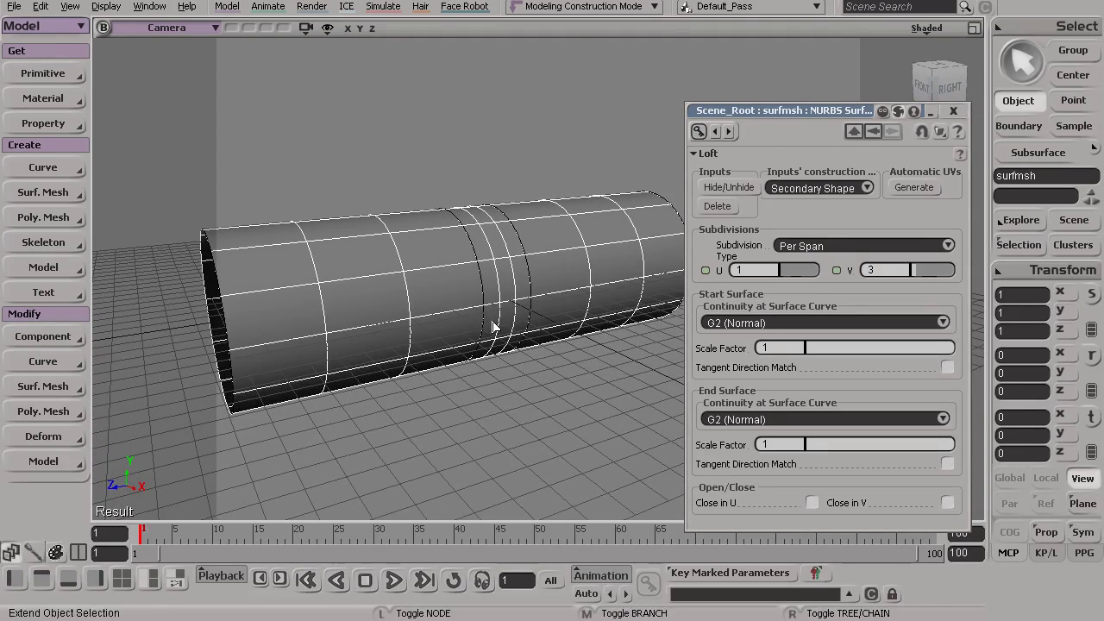
# - Close the loft's property editor to clear the view of the tube
pyautogui.press('s')
pyautogui.moveTo(600, 260); pyautogui.dragTo(547, 264)
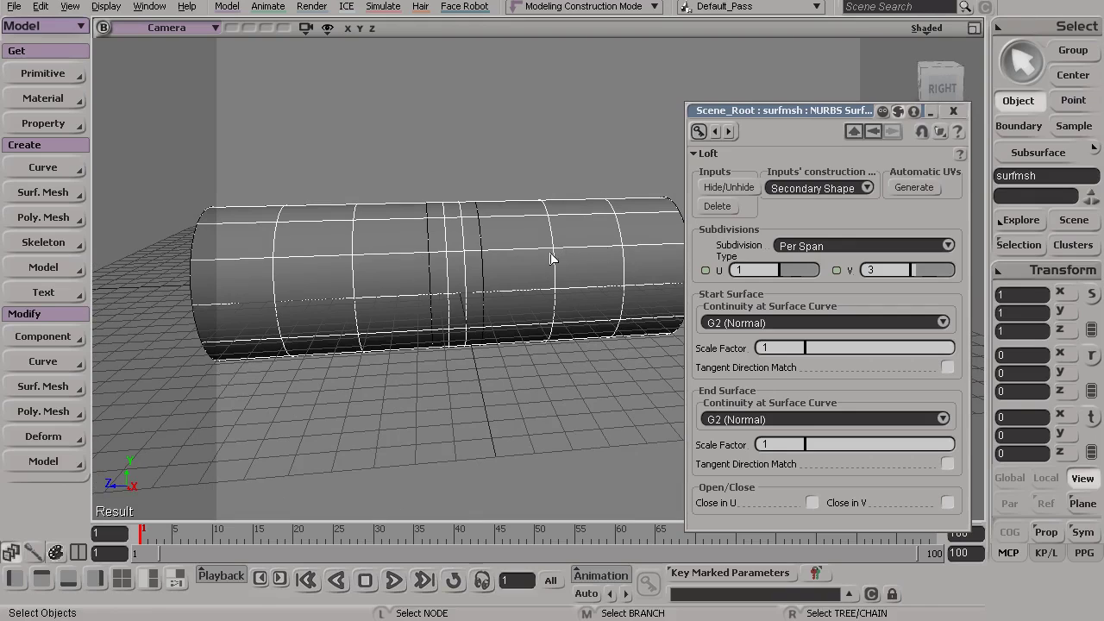
pyautogui.click(954, 112)
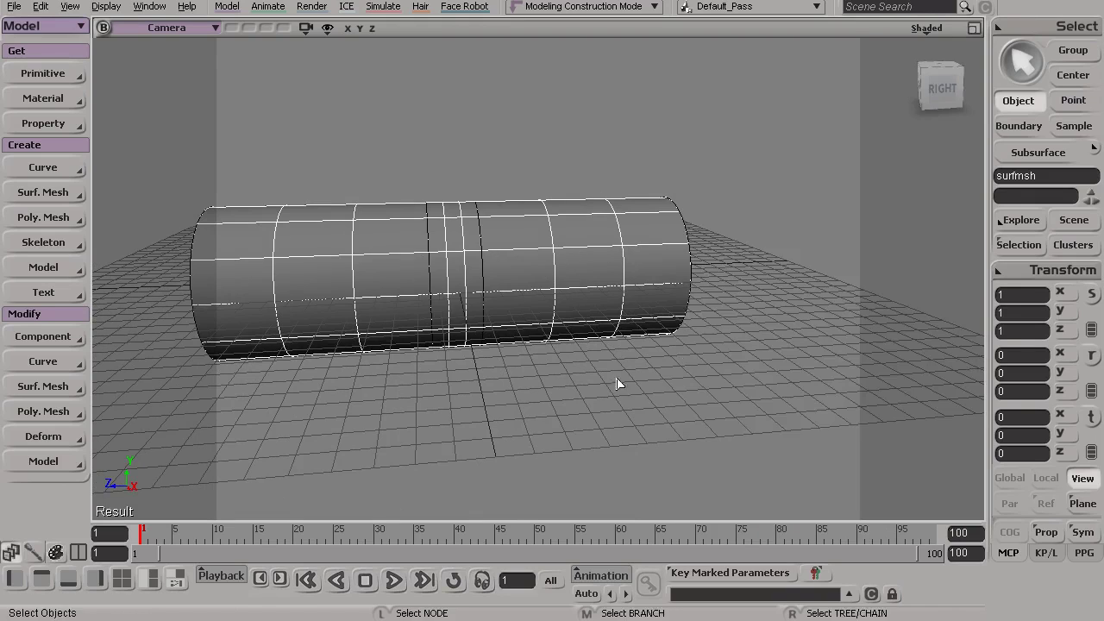
pyautogui.press('s')
pyautogui.moveTo(483, 353)
pyautogui.mouseDown()
pyautogui.moveTo(557, 342)
pyautogui.moveTo(458, 332)
pyautogui.moveTo(469, 338)
pyautogui.mouseUp()
pyautogui.press('s')
pyautogui.moveTo(586, 341)
pyautogui.mouseDown()
pyautogui.moveTo(543, 325)
pyautogui.moveTo(557, 347)
pyautogui.moveTo(592, 353)
pyautogui.mouseUp()
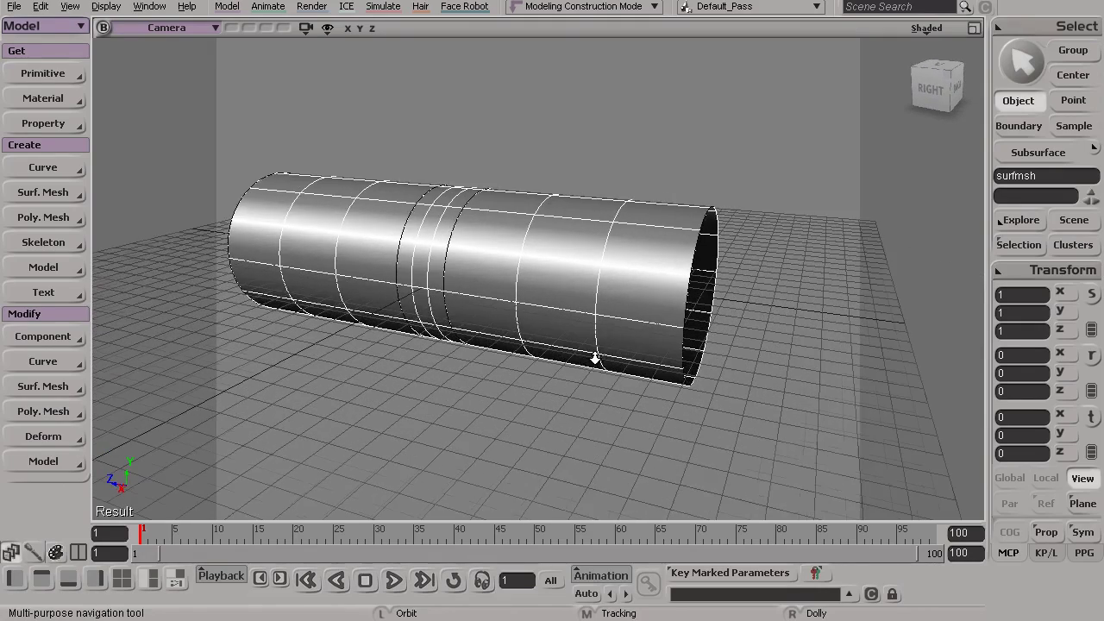
# - Select the end circle at the tube's negative-Z opening
pyautogui.press('s')
pyautogui.moveTo(552, 264); pyautogui.dragTo(511, 260)
pyautogui.press('s')
pyautogui.moveTo(446, 268); pyautogui.dragTo(662, 235, button='right')
pyautogui.press('s')
pyautogui.click(700, 182)
pyautogui.press('s')
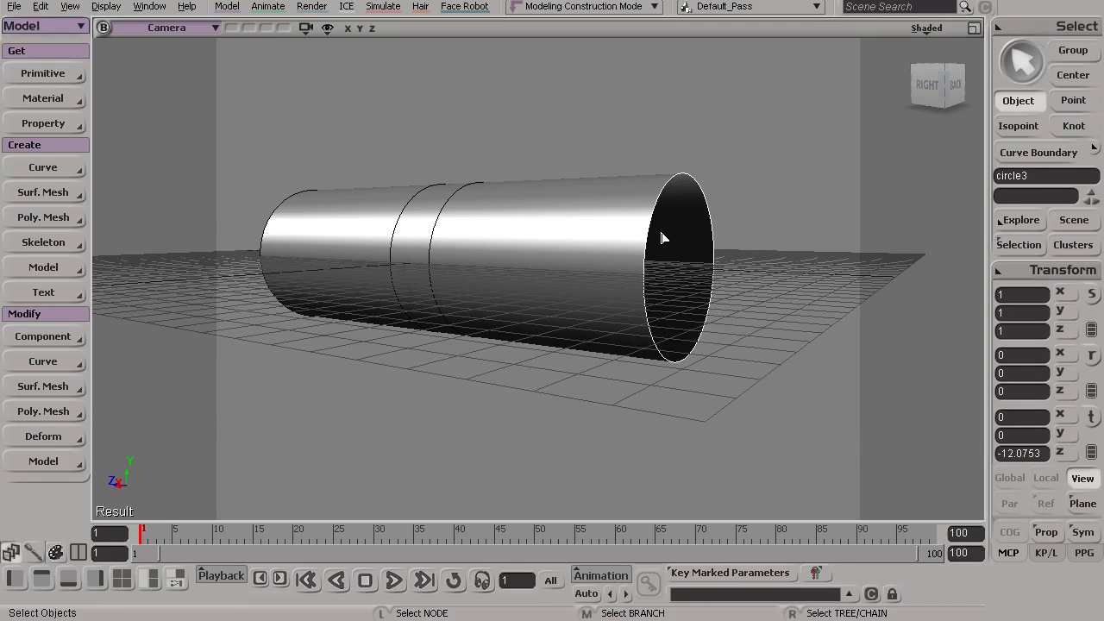
# - Try moving the end circle upward so the lofted tube follows it
pyautogui.press('v')
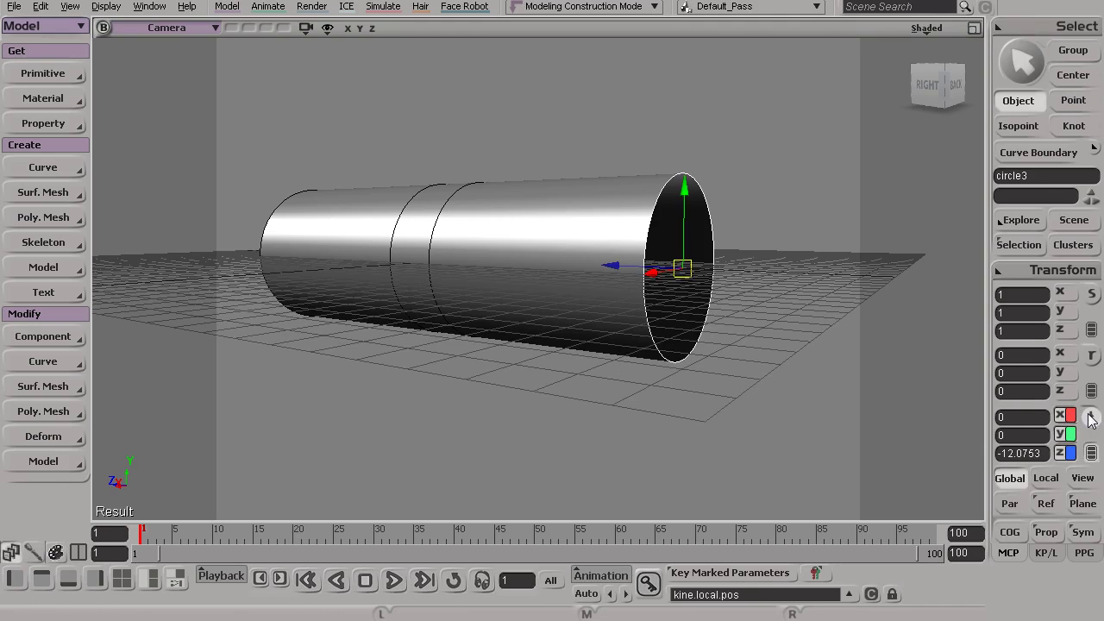
pyautogui.moveTo(686, 188); pyautogui.dragTo(661, 121)
pyautogui.hotkey('ctrl', 'z')
# - Select the three bottom points of the end circle and raise them to Y about -2.11
pyautogui.keyDown('alt'); pyautogui.moveTo(645, 271); pyautogui.dragTo(575, 286); pyautogui.keyUp('alt')
pyautogui.press('t')
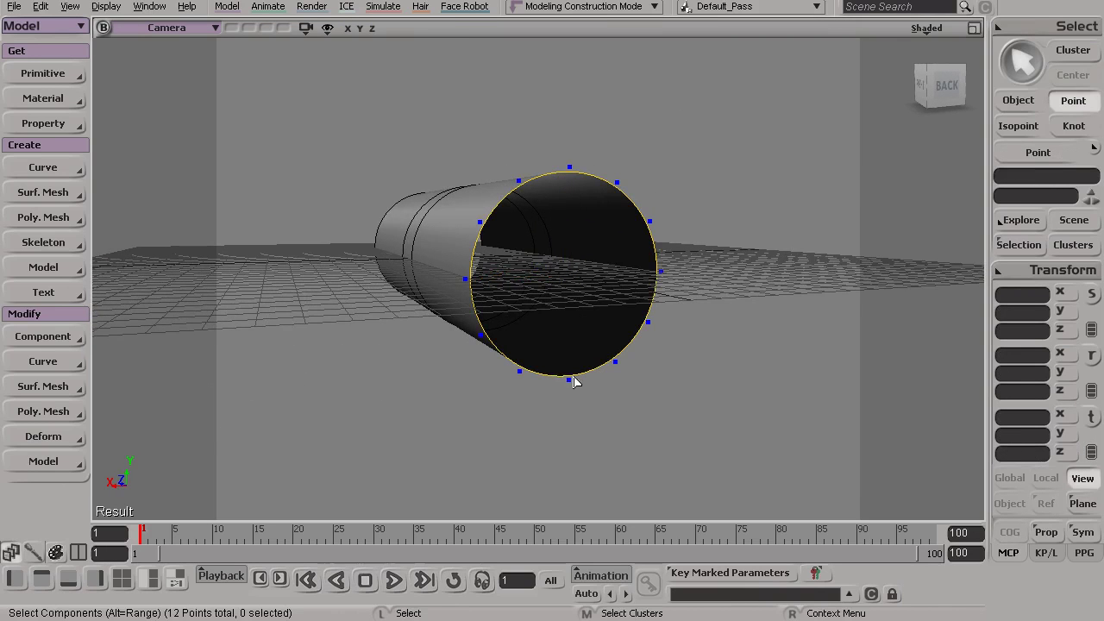
pyautogui.keyDown('alt'); pyautogui.moveTo(538, 371); pyautogui.dragTo(619, 451); pyautogui.keyUp('alt')
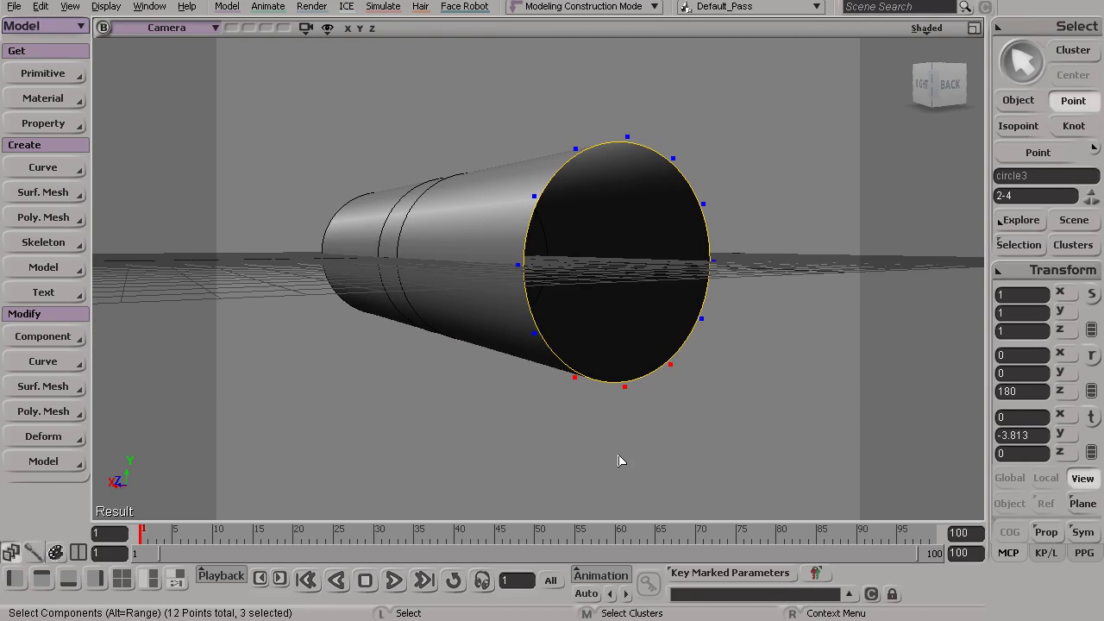
pyautogui.press('v')
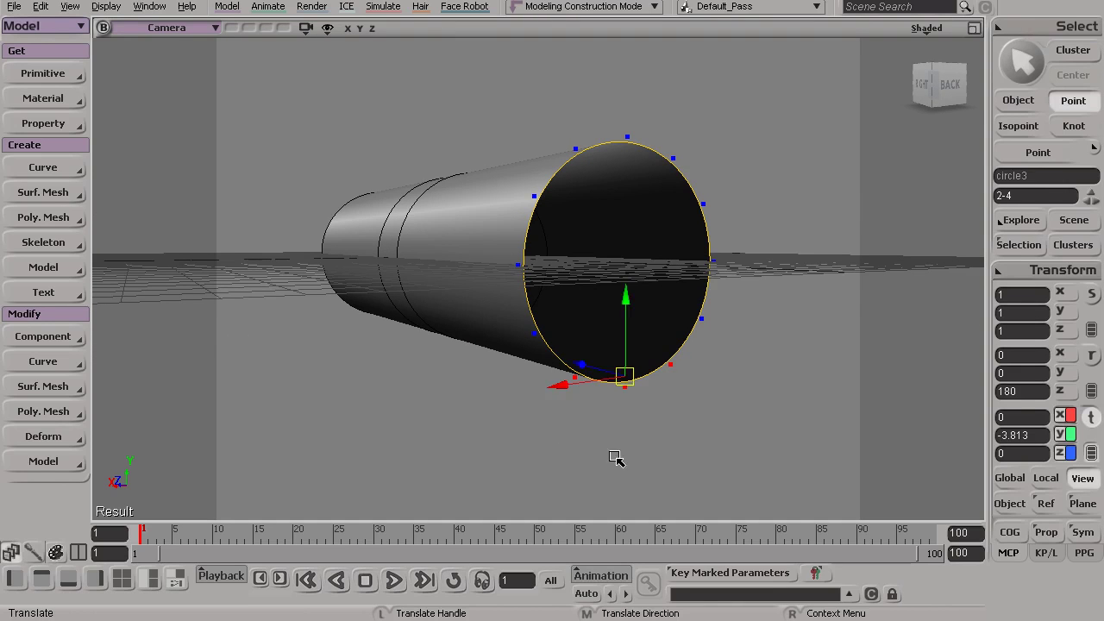
pyautogui.moveTo(624, 298); pyautogui.dragTo(623, 249)
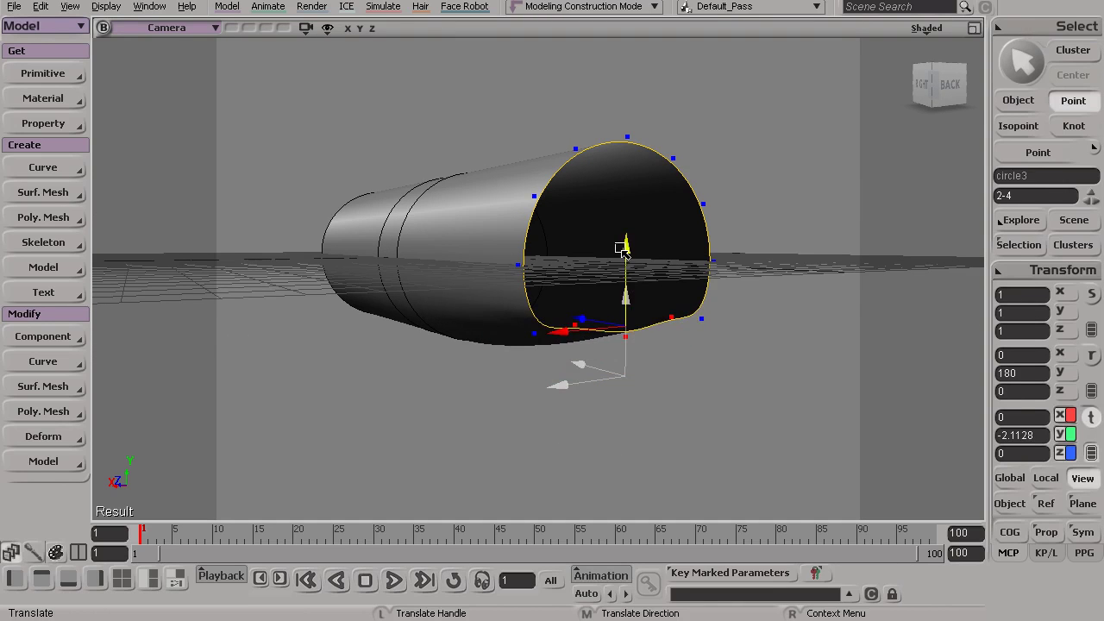
# - Flatten the underside of the end circle by raising its bottom middle and then its five lower points to Y about -0.17
pyautogui.press('space')
pyautogui.moveTo(628, 341); pyautogui.dragTo(625, 335)
pyautogui.press('v')
pyautogui.moveTo(627, 261); pyautogui.dragTo(626, 245)
pyautogui.press('space')
pyautogui.moveTo(505, 301); pyautogui.dragTo(774, 419)
pyautogui.press('v')
pyautogui.moveTo(632, 247); pyautogui.dragTo(687, 255)
# - Select the two upper side points of the end profile, 7 and LAST, and scale them inward along X
pyautogui.press('s')
pyautogui.press('space')
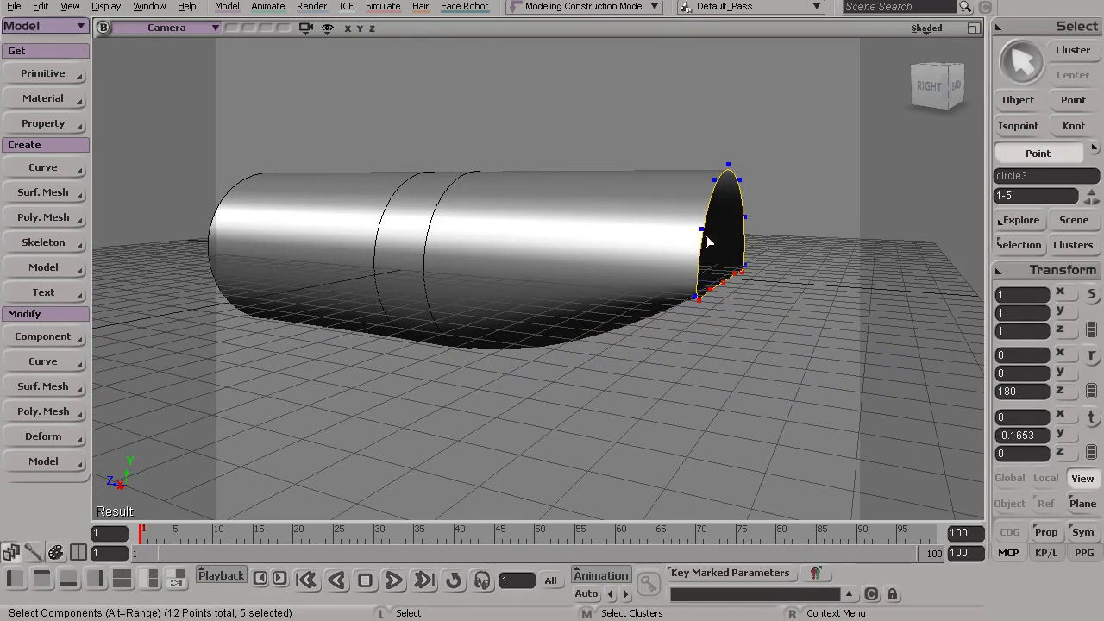
pyautogui.moveTo(767, 242); pyautogui.dragTo(765, 242)
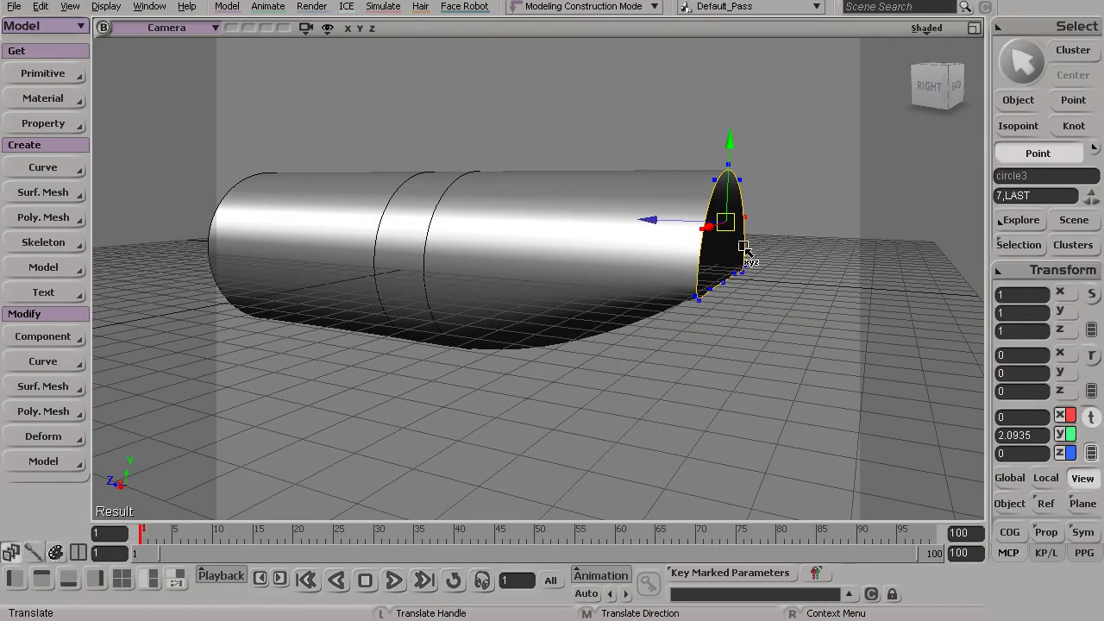
pyautogui.moveTo(747, 281); pyautogui.dragTo(711, 334)
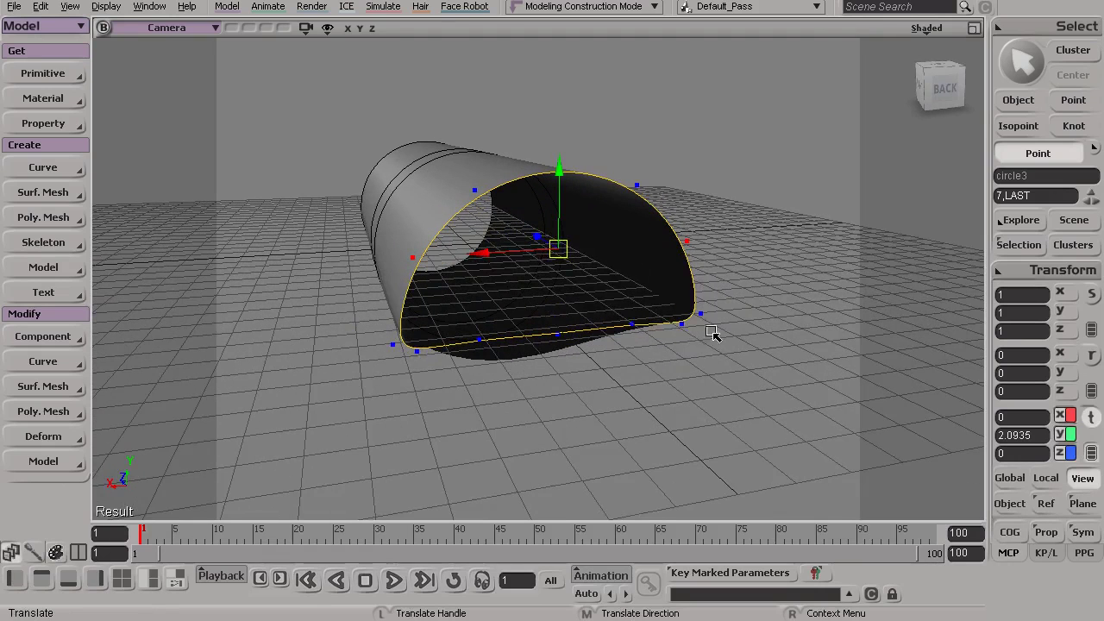
pyautogui.press('x')
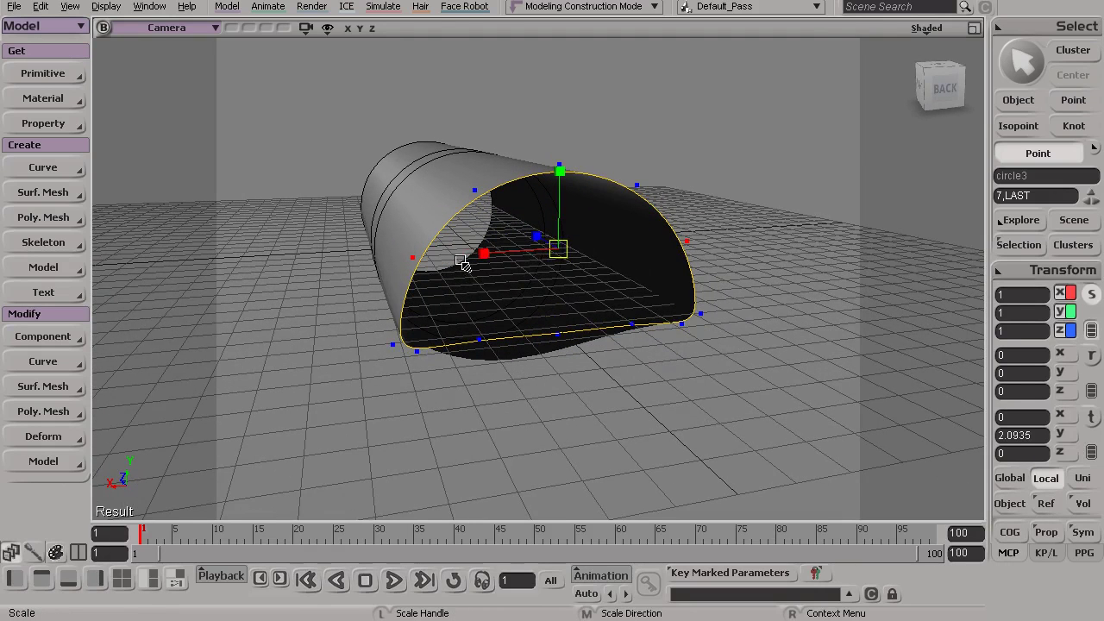
pyautogui.moveTo(484, 252); pyautogui.dragTo(563, 260)
# - Select points 8 and 10 beside the end profile's peak, scale them closer together along X and lower them to Y about 2.93
pyautogui.press('s')
pyautogui.press('space')
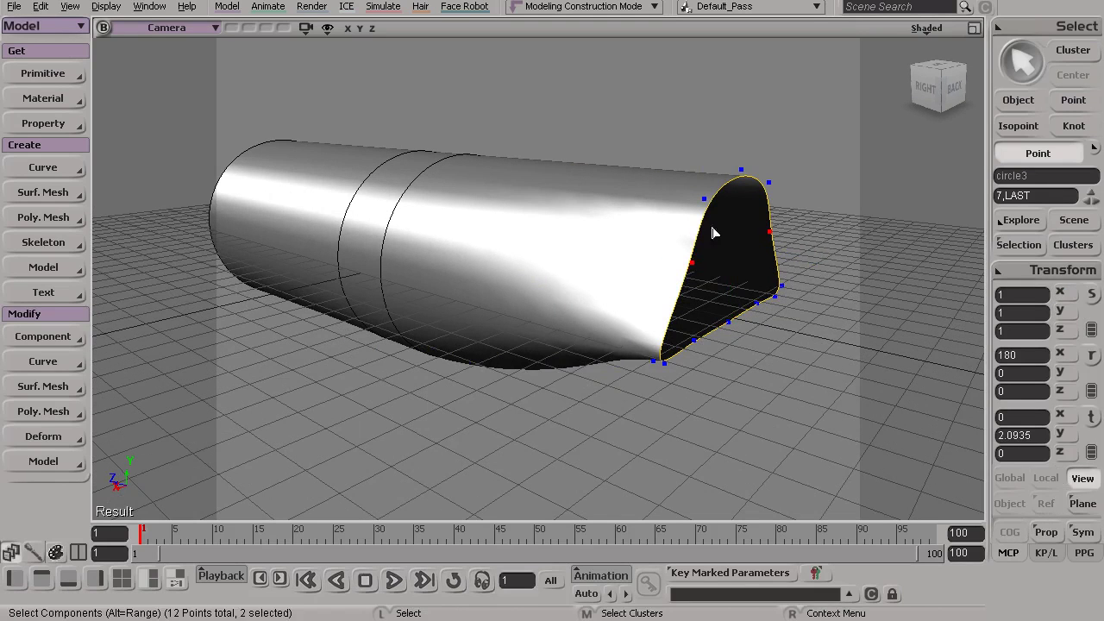
pyautogui.click(704, 200)
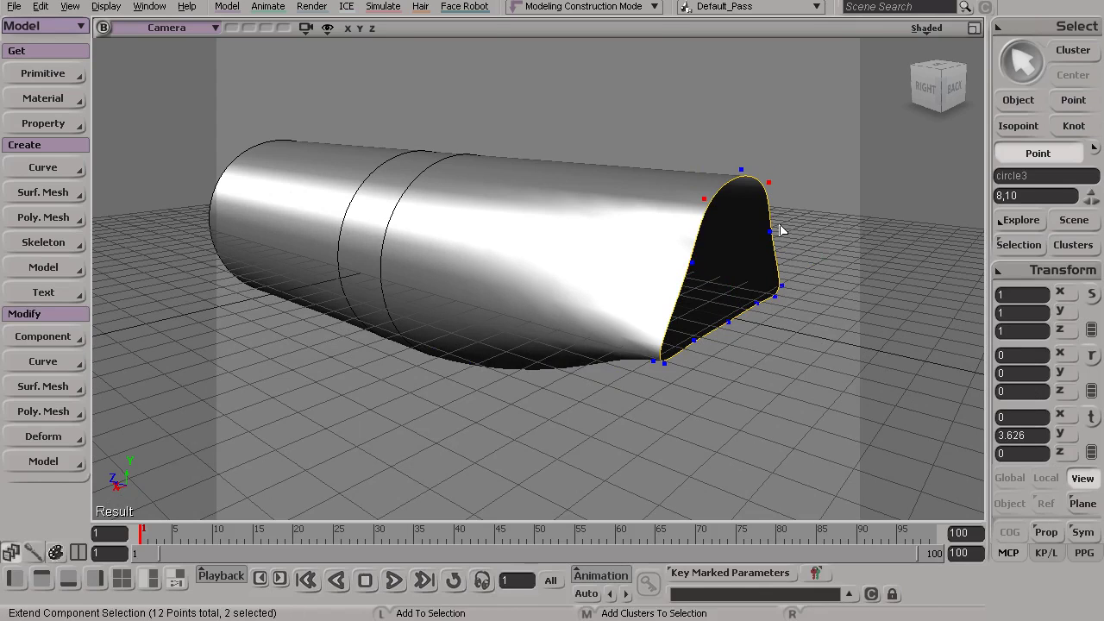
pyautogui.press('x')
pyautogui.press('s')
pyautogui.moveTo(729, 232); pyautogui.dragTo(558, 222)
pyautogui.press('v')
pyautogui.moveTo(566, 146); pyautogui.dragTo(560, 179)
# - Select the outer corner points 0 and 6 of the end profile and raise them to Y about 0.59
pyautogui.press('s')
pyautogui.moveTo(604, 241); pyautogui.dragTo(613, 317)
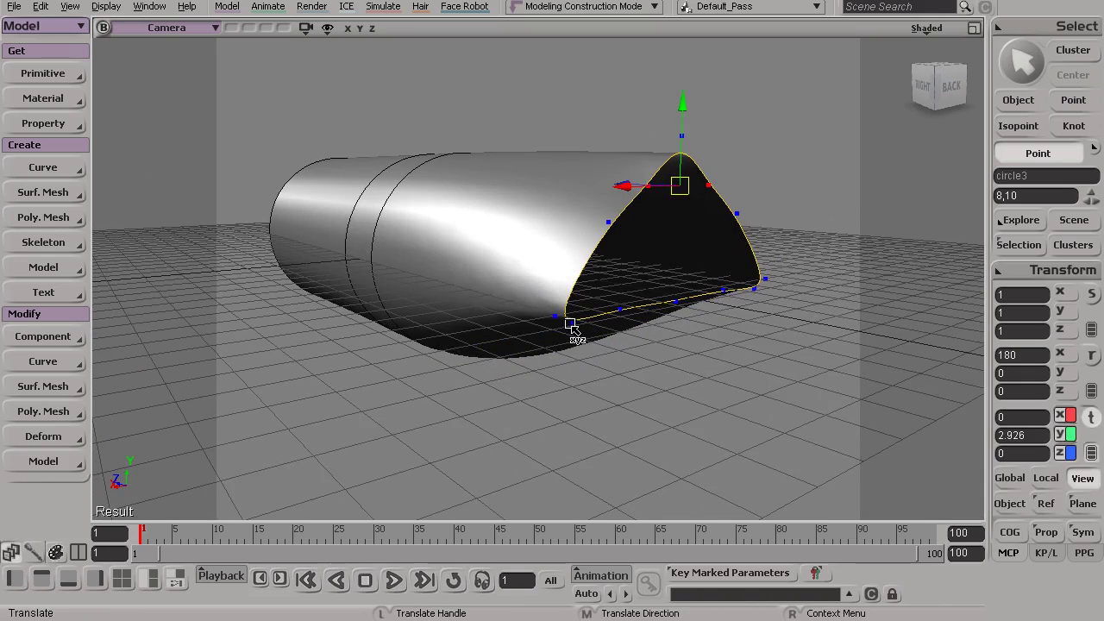
pyautogui.press('space')
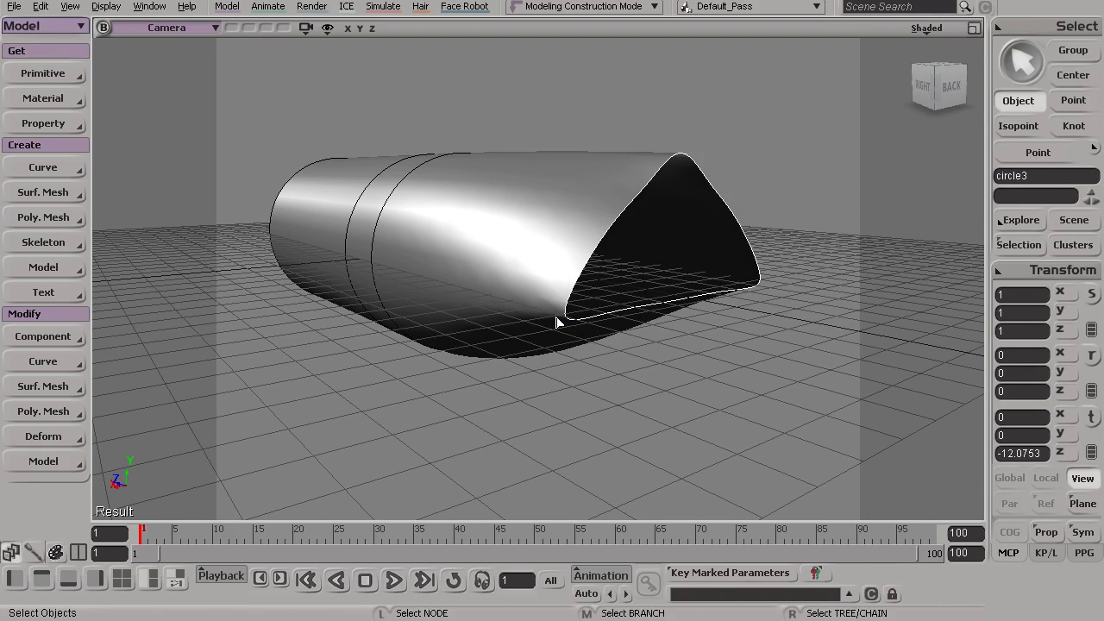
pyautogui.press('t')
pyautogui.press('shift')
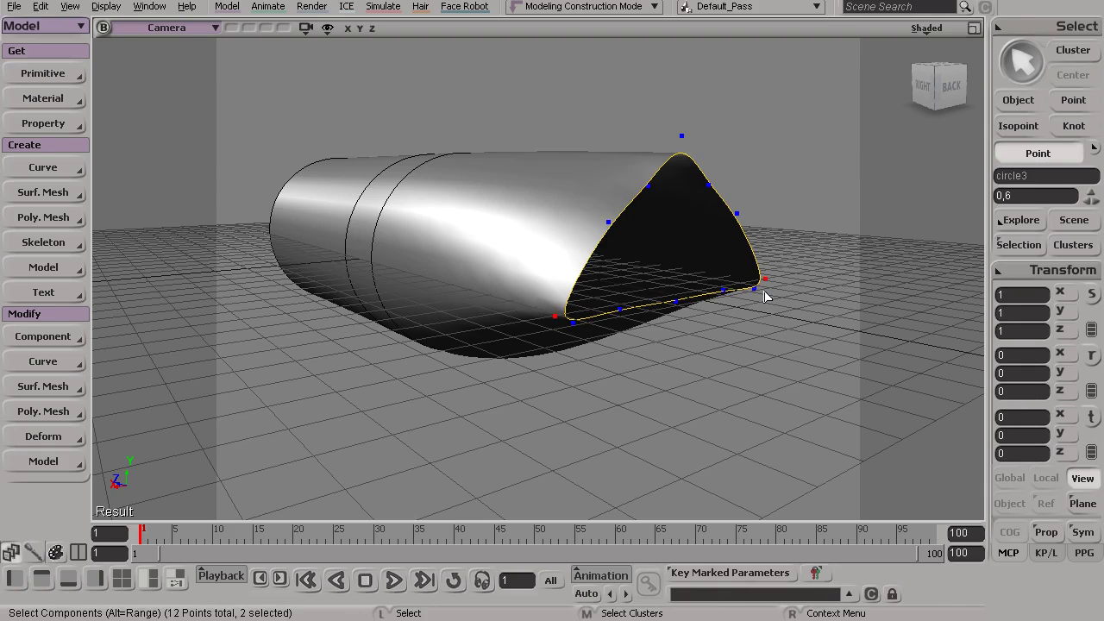
pyautogui.press('v')
pyautogui.moveTo(678, 217)
pyautogui.mouseDown()
pyautogui.moveTo(674, 191)
pyautogui.moveTo(651, 216)
pyautogui.moveTo(616, 217)
pyautogui.moveTo(672, 222)
pyautogui.mouseUp()
# - Lower the end profile's side points 7 and LAST to Y about 1.73 and scale them inward along X
pyautogui.press('s')
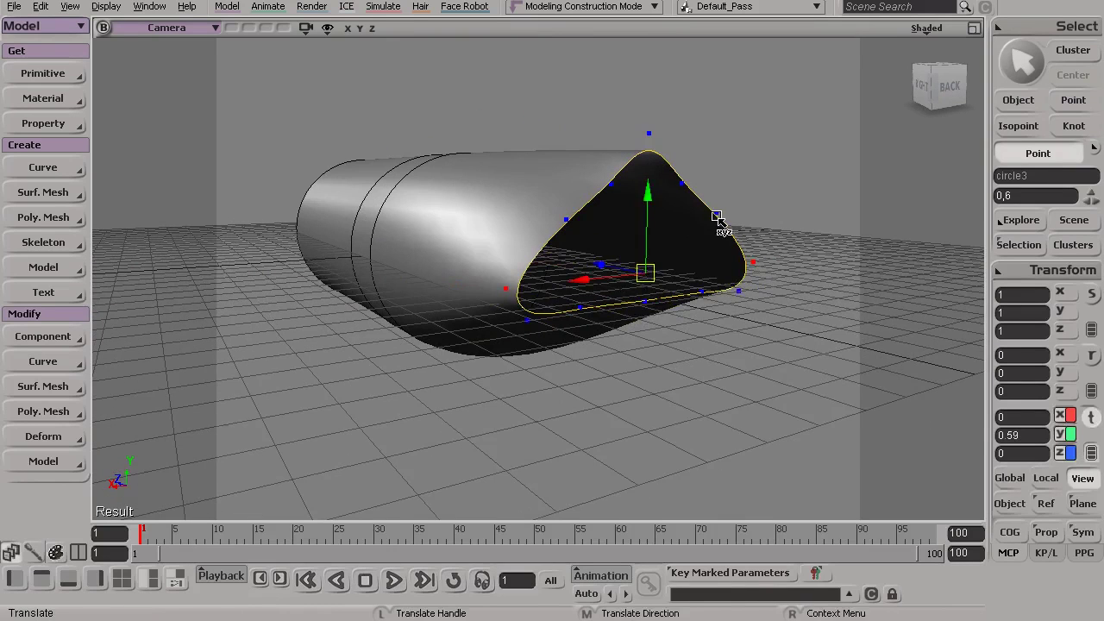
pyautogui.press('t')
pyautogui.click(716, 213)
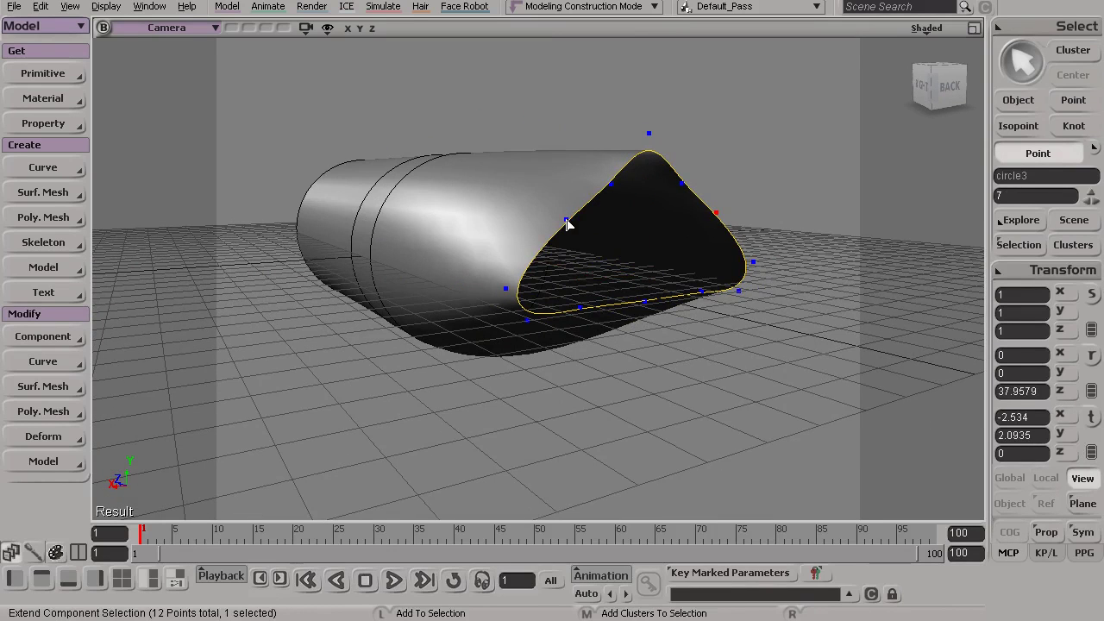
pyautogui.press('v')
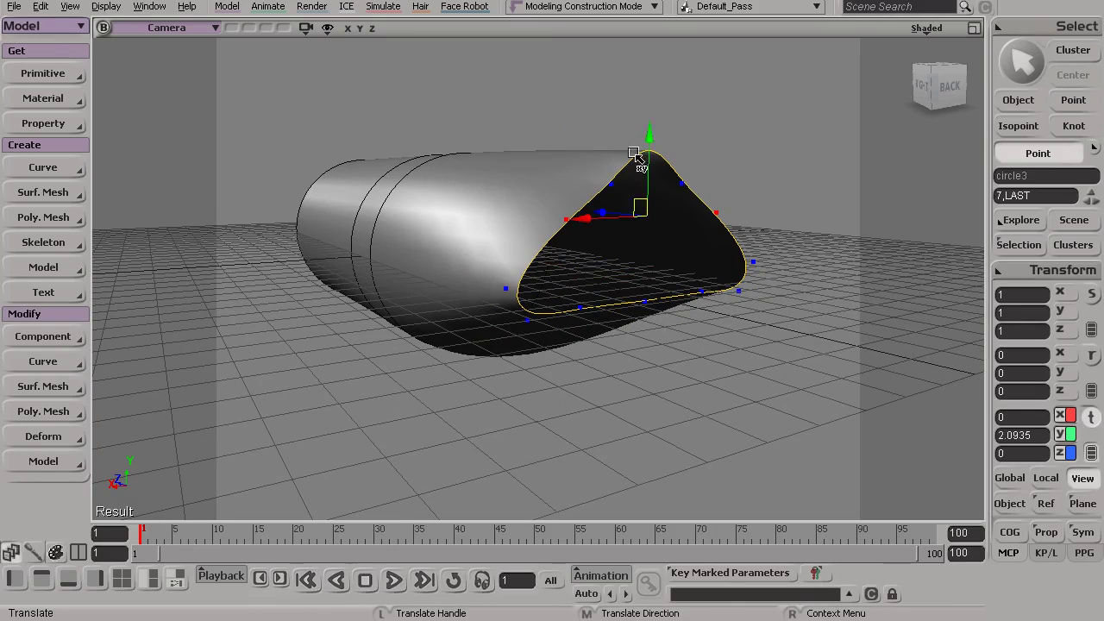
pyautogui.moveTo(651, 131); pyautogui.dragTo(632, 198)
pyautogui.press('s')
pyautogui.press('x')
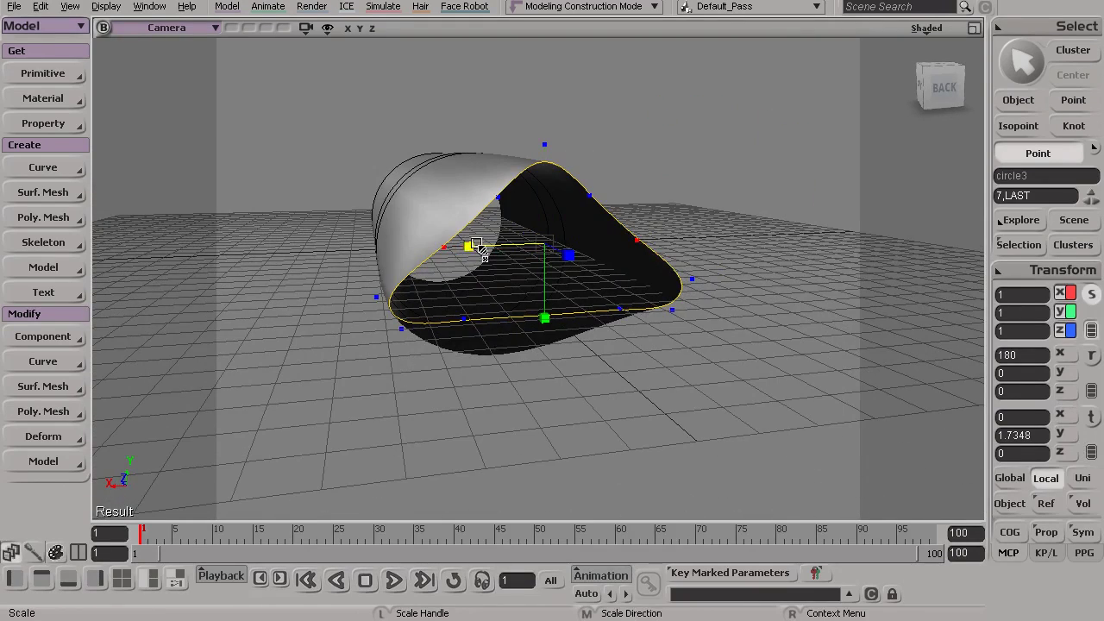
pyautogui.moveTo(473, 256); pyautogui.dragTo(609, 276)
# - Leave point editing on the end curve, select the neighbouring middle circle at Z about -1.17 and switch to its points
pyautogui.press('s')
pyautogui.press('space')
pyautogui.press('s')
pyautogui.moveTo(658, 362); pyautogui.dragTo(617, 337)
pyautogui.moveTo(616, 337); pyautogui.dragTo(452, 300, button='right')
pyautogui.moveTo(452, 300); pyautogui.dragTo(539, 326)
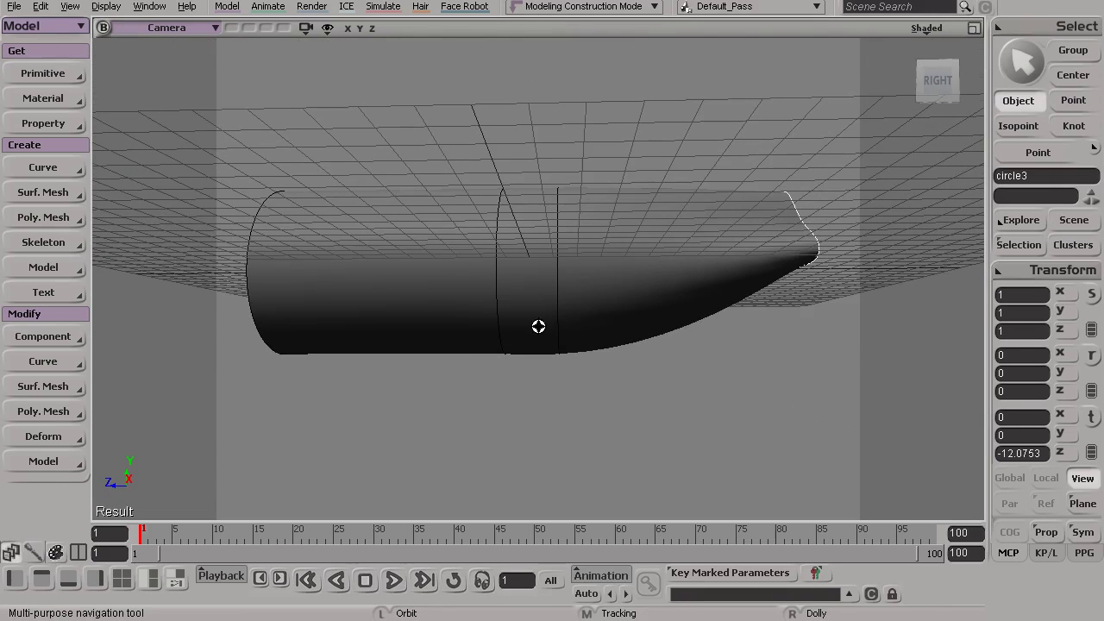
pyautogui.press('space')
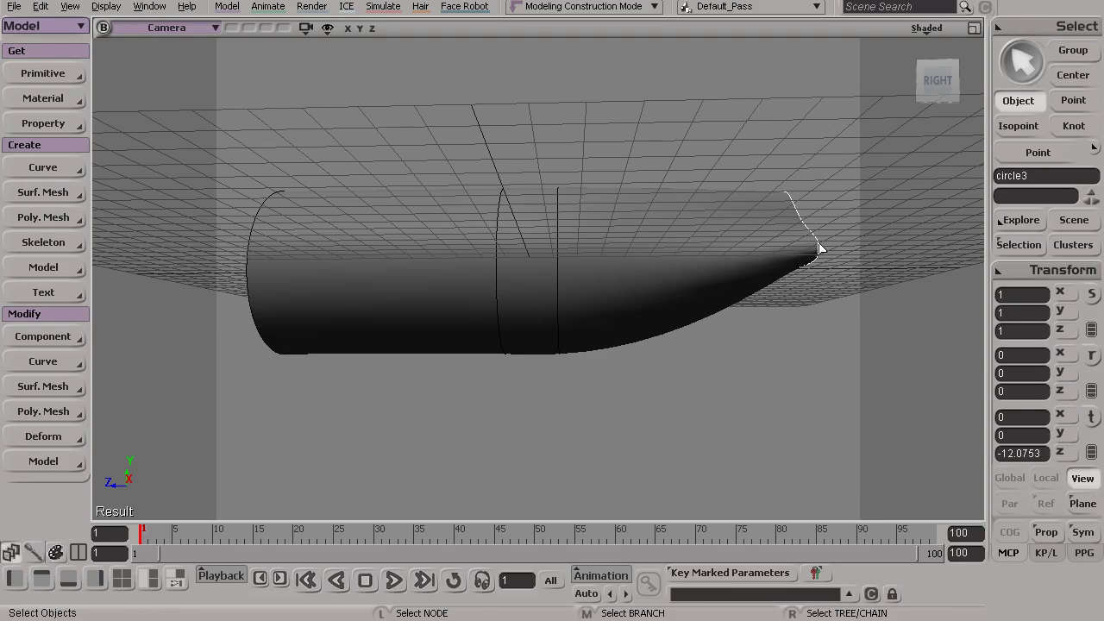
pyautogui.click(558, 308)
pyautogui.press('s')
pyautogui.moveTo(564, 313); pyautogui.dragTo(466, 362)
pyautogui.press('t')
pyautogui.press('s')
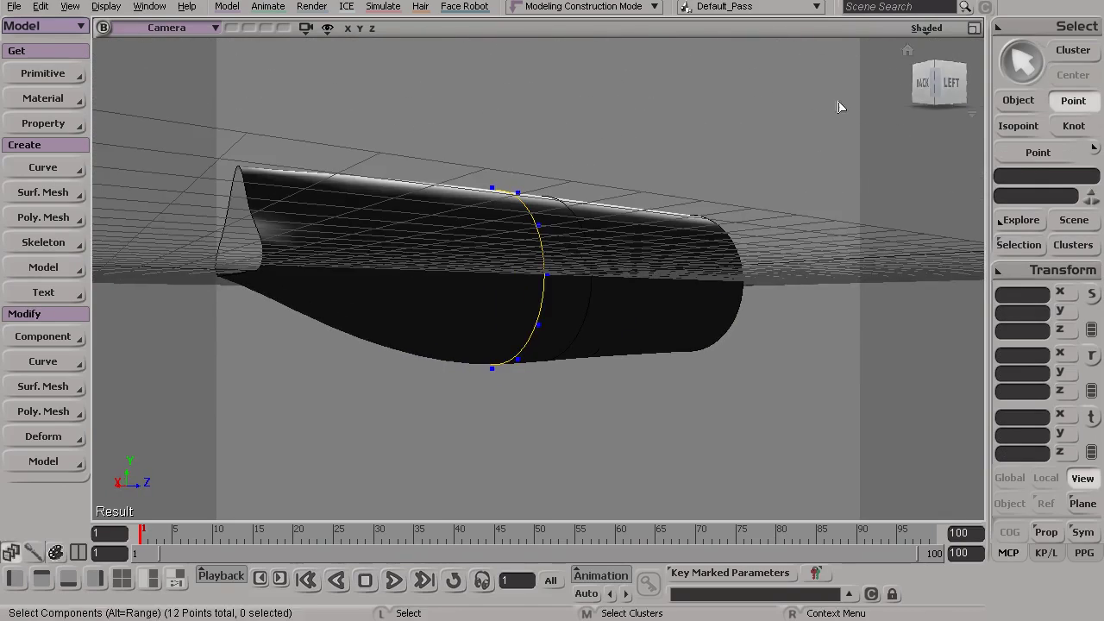
# - Switch to the four-view layout and, in the Right view, raise the three bottom points of the selected middle circle
pyautogui.click(973, 27)
pyautogui.press('a')
pyautogui.press('s')
pyautogui.moveTo(753, 423); pyautogui.dragTo(745, 407, button='middle')
pyautogui.moveTo(744, 406); pyautogui.dragTo(786, 432, button='right')
pyautogui.moveTo(786, 432); pyautogui.dragTo(776, 413, button='middle')
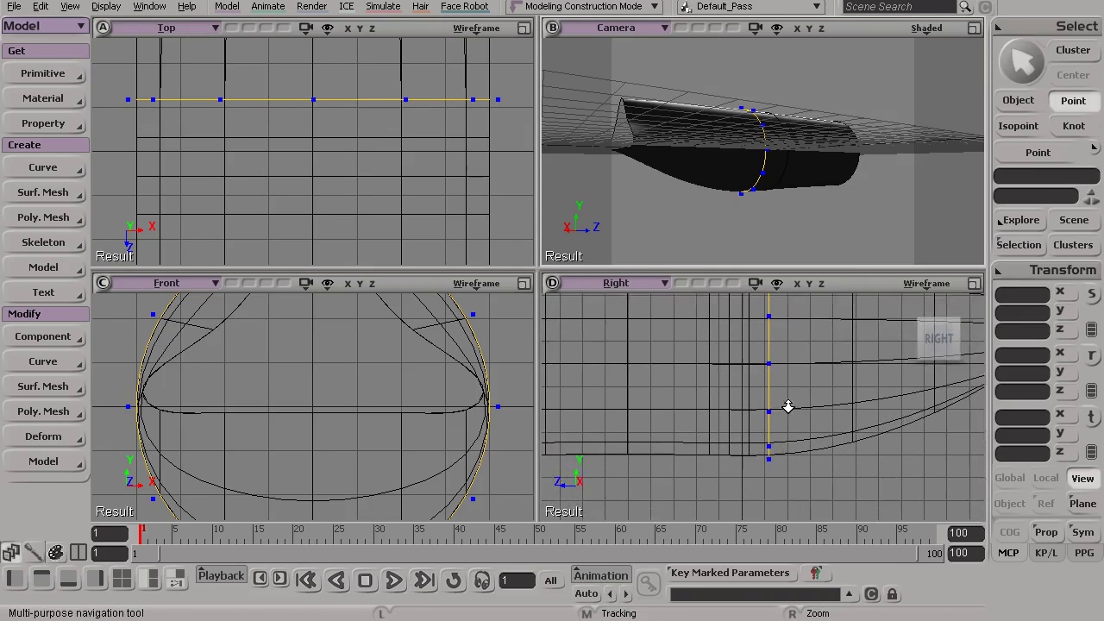
pyautogui.moveTo(788, 407); pyautogui.dragTo(802, 415, button='right')
pyautogui.moveTo(804, 496); pyautogui.dragTo(768, 423)
pyautogui.press('v')
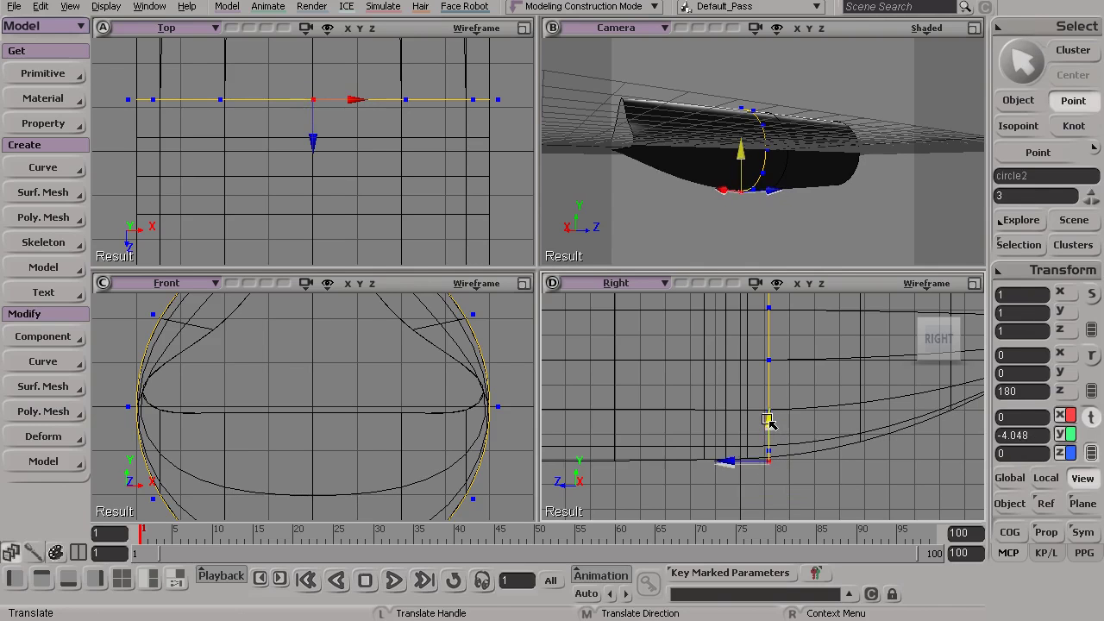
pyautogui.press('t')
pyautogui.moveTo(746, 466); pyautogui.dragTo(706, 441)
pyautogui.moveTo(771, 410); pyautogui.dragTo(769, 397)
# - Raise the middle circle's points 1-5 to Y about -1.90, then raise its bottom points 2-4 to Y about -1.89
pyautogui.press('t')
pyautogui.moveTo(798, 483); pyautogui.dragTo(746, 432)
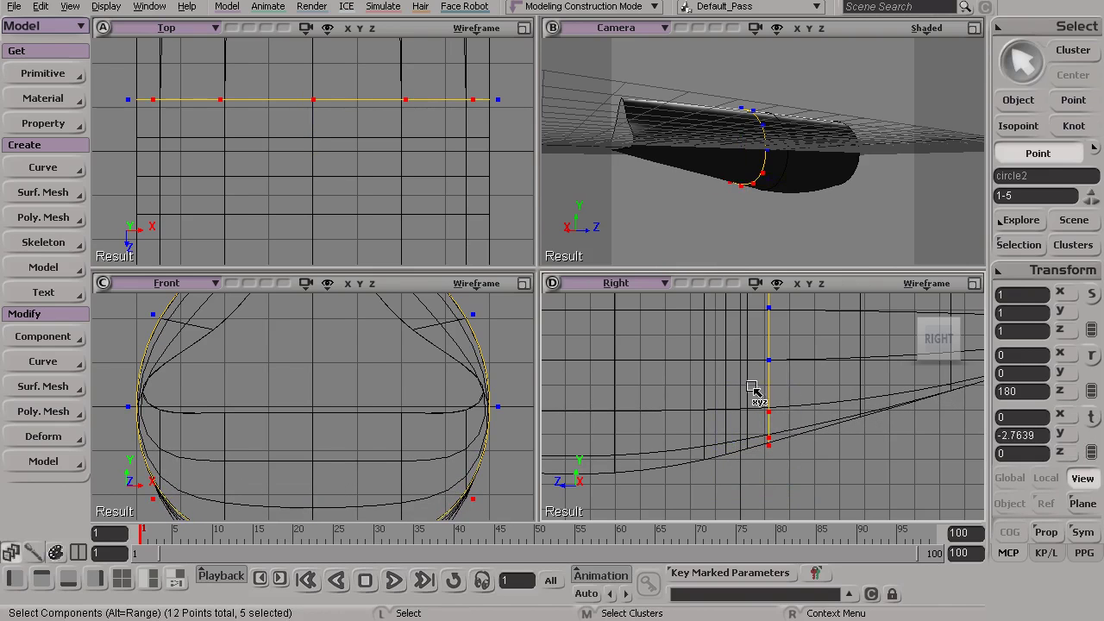
pyautogui.press('v')
pyautogui.moveTo(768, 383); pyautogui.dragTo(767, 368)
pyautogui.press('space')
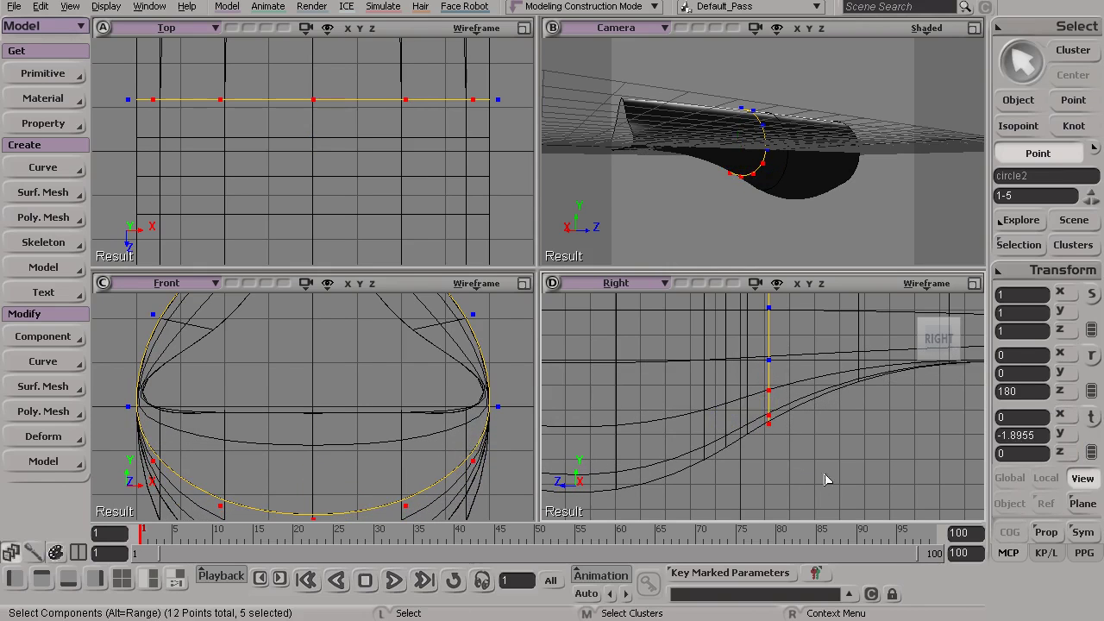
pyautogui.moveTo(743, 419); pyautogui.dragTo(744, 420)
pyautogui.press('v')
pyautogui.moveTo(768, 383); pyautogui.dragTo(766, 364)
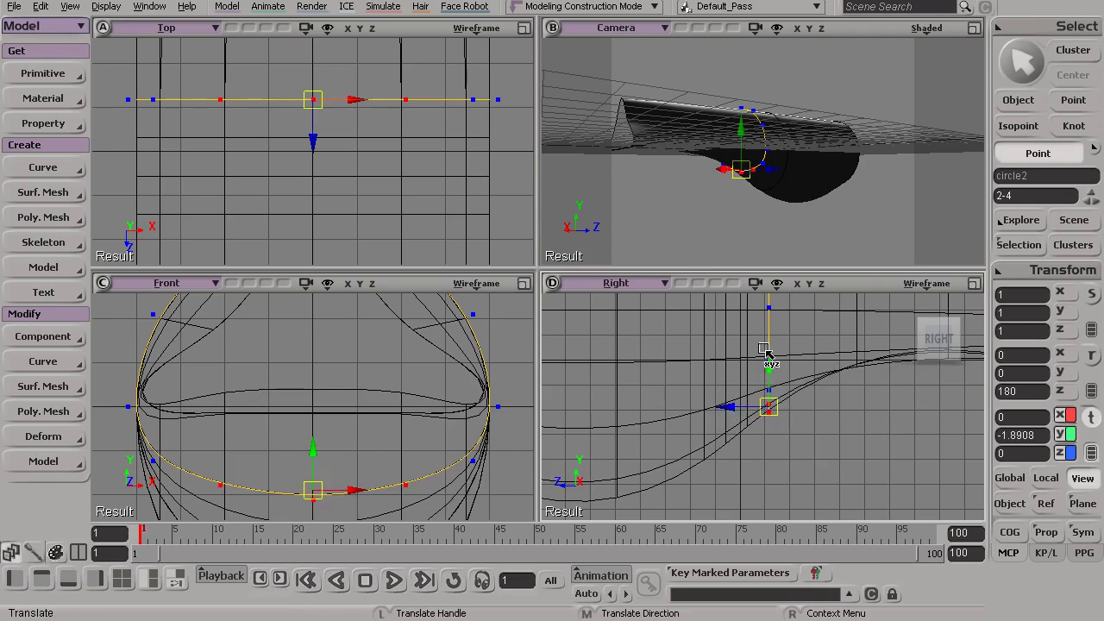
# - Maximize the Camera viewport and turn on its Headlight to light the underside of the surface
pyautogui.press('space')
pyautogui.click(973, 29)
pyautogui.keyDown('alt'); pyautogui.moveTo(660, 250); pyautogui.dragTo(768, 177); pyautogui.keyUp('alt')
pyautogui.click(927, 31)
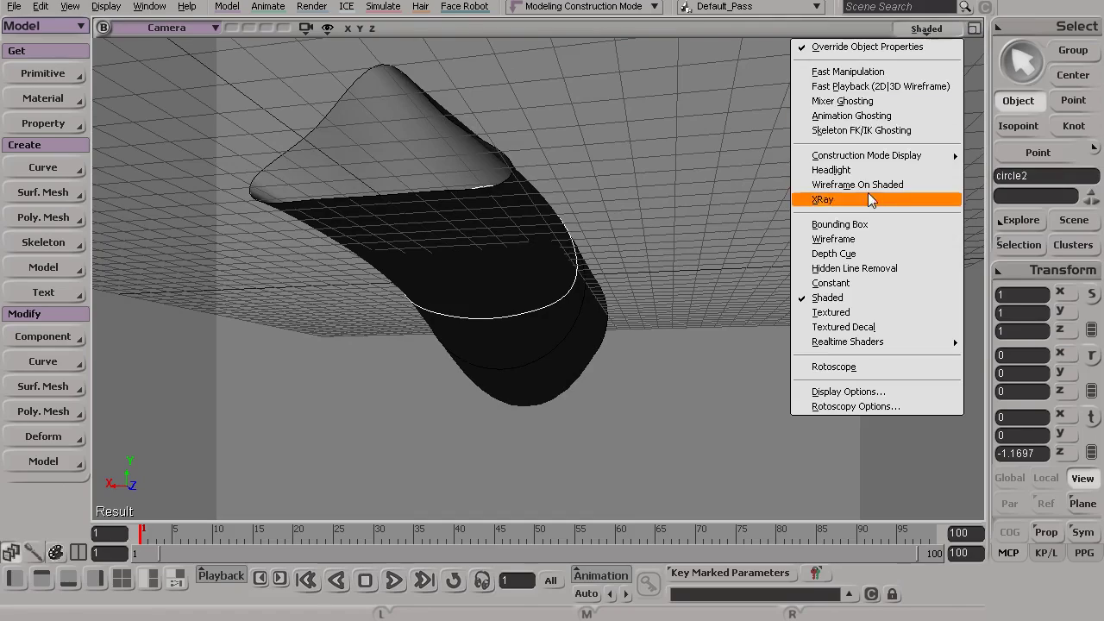
pyautogui.click(831, 170)
# - Select the lofted surface and switch to a maximized Right viewport
pyautogui.press('s')
pyautogui.moveTo(586, 291); pyautogui.dragTo(660, 312)
pyautogui.press('space')
pyautogui.click(583, 344)
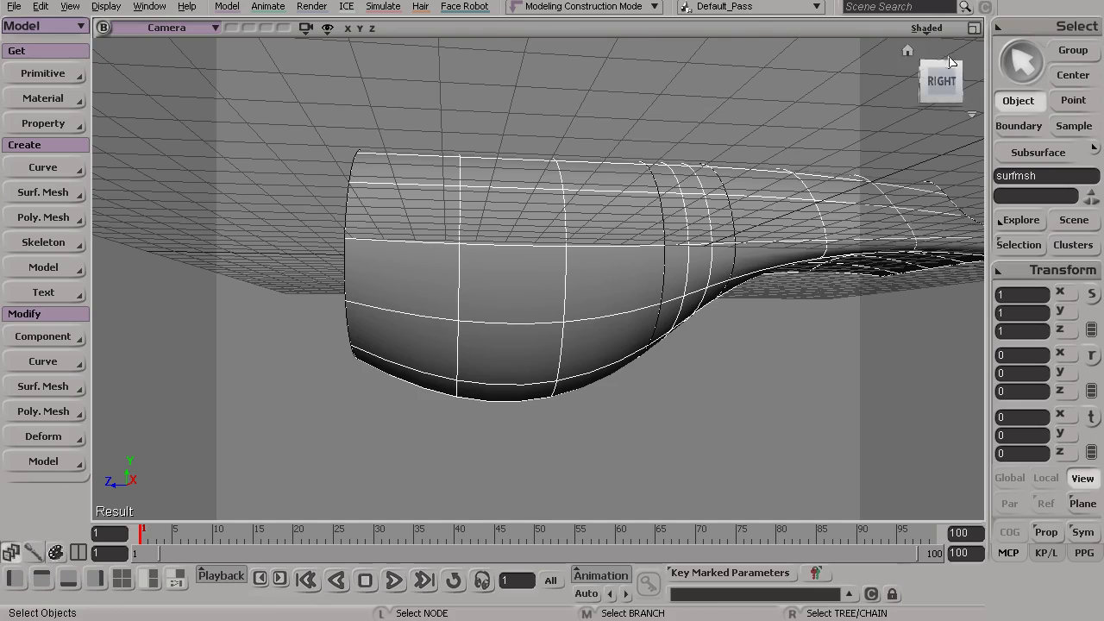
pyautogui.click(974, 28)
pyautogui.click(975, 289)
# - Select the surface points (2,1), (3,1) and (4,1) near the positive-Z end's underside and raise them to Y about -3.73
pyautogui.press('s')
pyautogui.moveTo(454, 340); pyautogui.dragTo(601, 351, button='middle')
pyautogui.moveTo(601, 350)
pyautogui.mouseDown(button='right')
pyautogui.moveTo(615, 345)
pyautogui.moveTo(618, 363)
pyautogui.mouseUp(button='right')
pyautogui.moveTo(618, 363); pyautogui.dragTo(600, 370, button='middle')
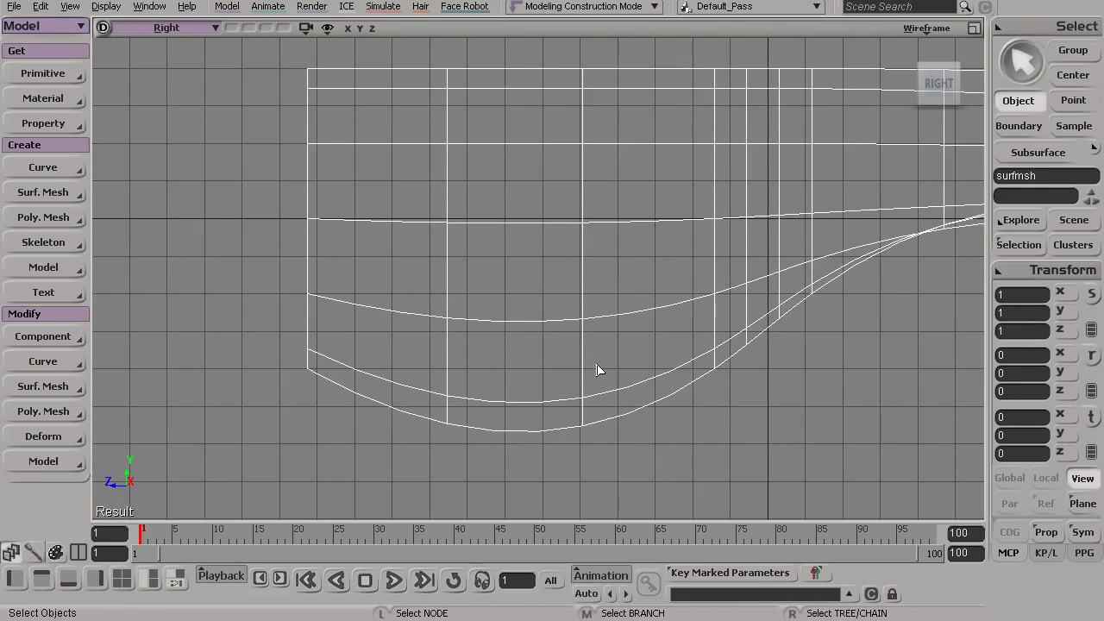
pyautogui.press('t')
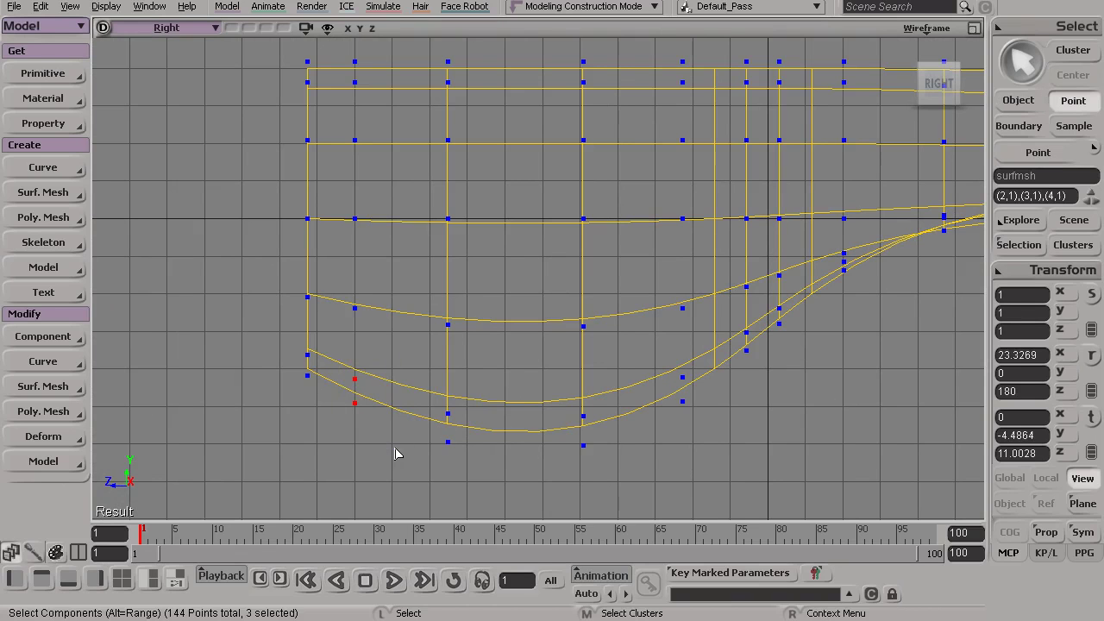
pyautogui.press('v')
pyautogui.moveTo(354, 308); pyautogui.dragTo(355, 274)
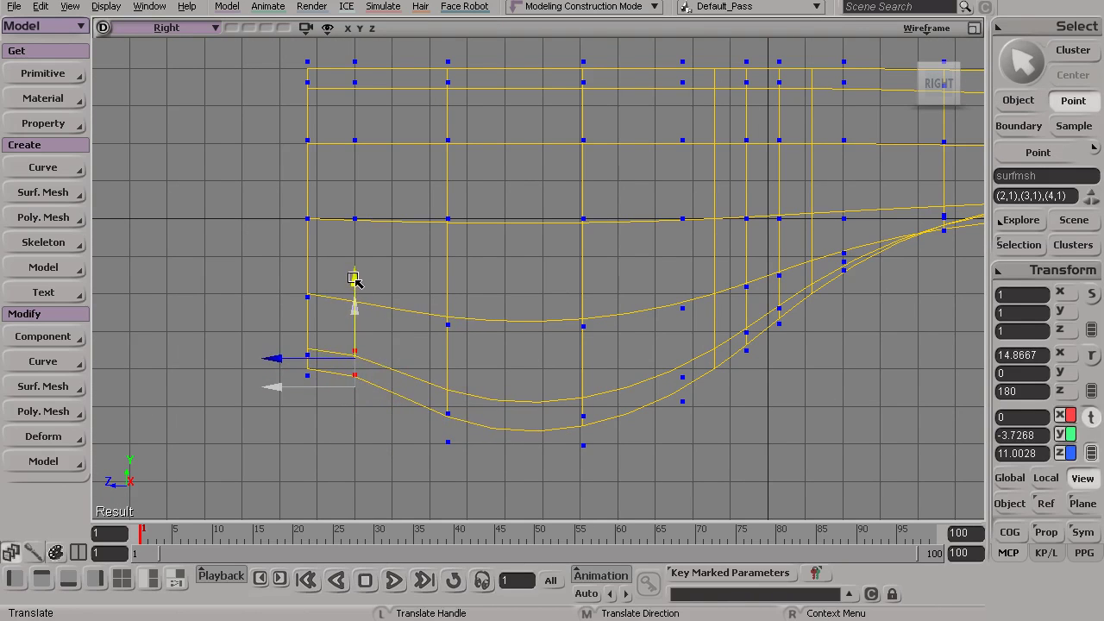
# - Raise the five underside surface points (1,2) to (5,2) to an overall Y of about -3.00
pyautogui.press('t')
pyautogui.moveTo(448, 427); pyautogui.dragTo(450, 428)
pyautogui.press('v')
pyautogui.moveTo(449, 347); pyautogui.dragTo(450, 259)
pyautogui.press('t')
pyautogui.press('v')
# - Raise the underside points (1,3) to (5,3), and bring (2,3), (3,3) and (4,3) further up to Y about -4.03
pyautogui.press('t')
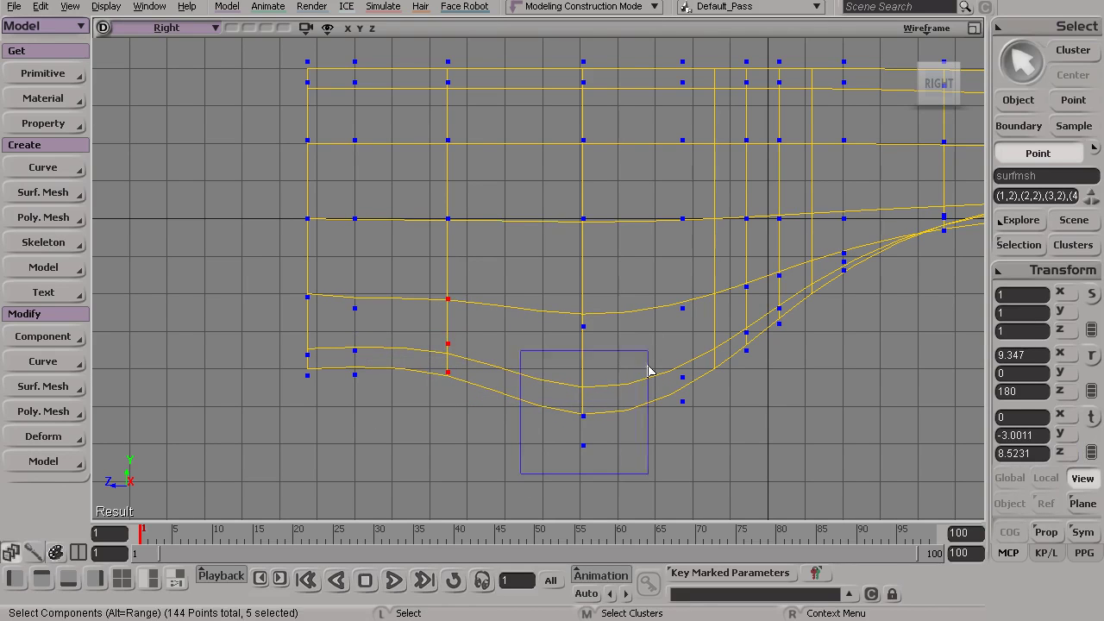
pyautogui.press('v')
pyautogui.moveTo(581, 311); pyautogui.dragTo(584, 279)
pyautogui.press('t')
pyautogui.moveTo(573, 429); pyautogui.dragTo(609, 447)
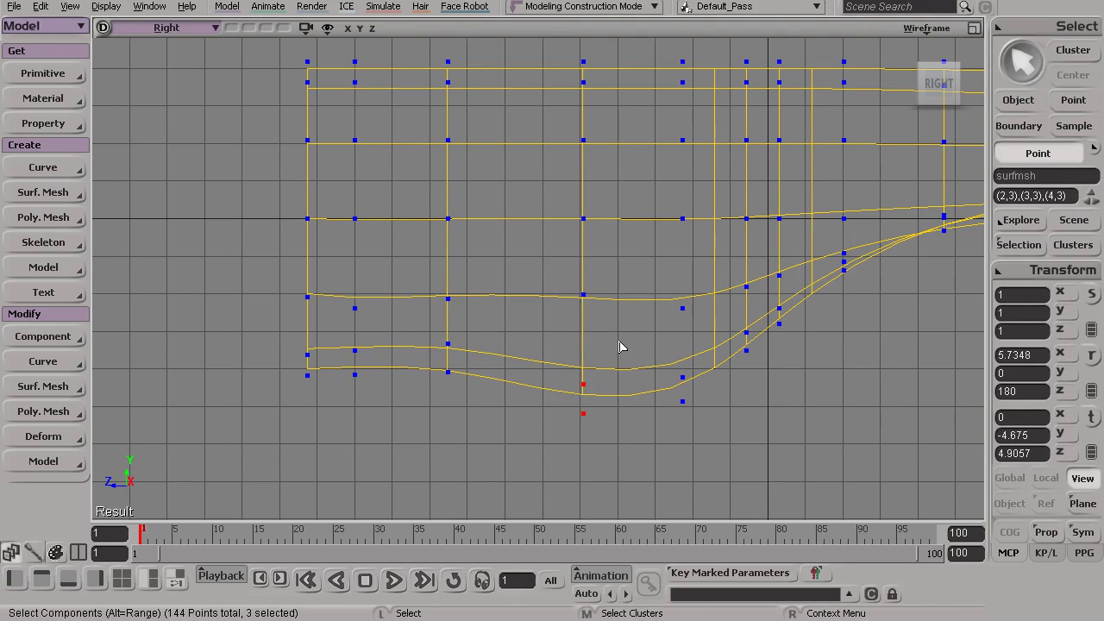
pyautogui.press('v')
pyautogui.moveTo(589, 328); pyautogui.dragTo(591, 287)
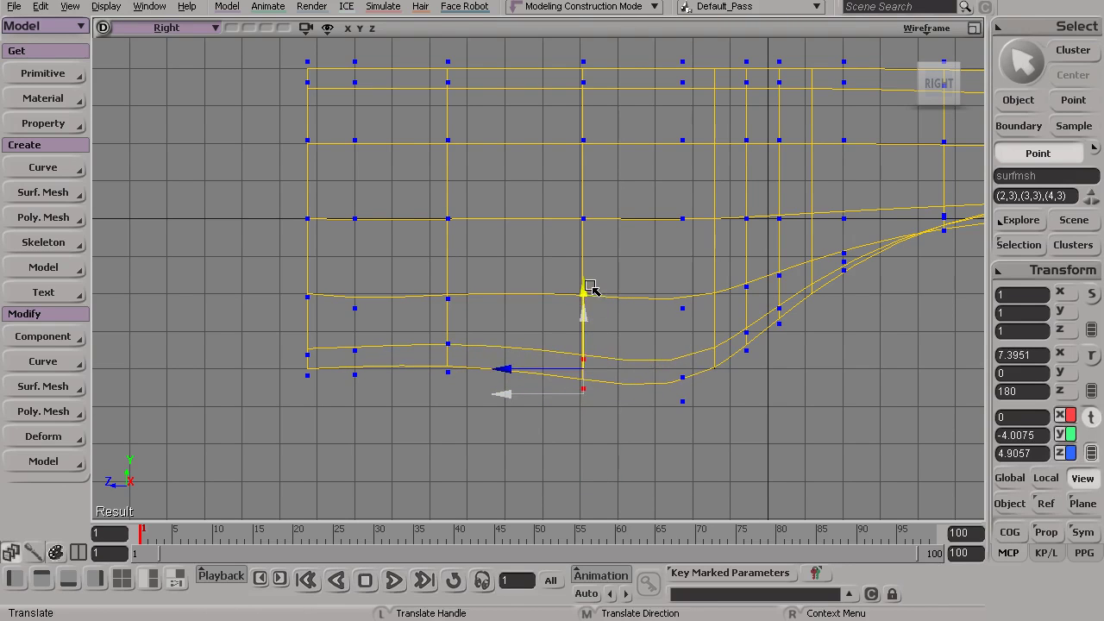
# - Raise the underside points (1,4) to (5,4), and bring (2,4), (3,4) and (4,4) further up to Y about -4.06
pyautogui.press('t')
pyautogui.press('v')
pyautogui.moveTo(683, 276); pyautogui.dragTo(683, 266)
pyautogui.press('t')
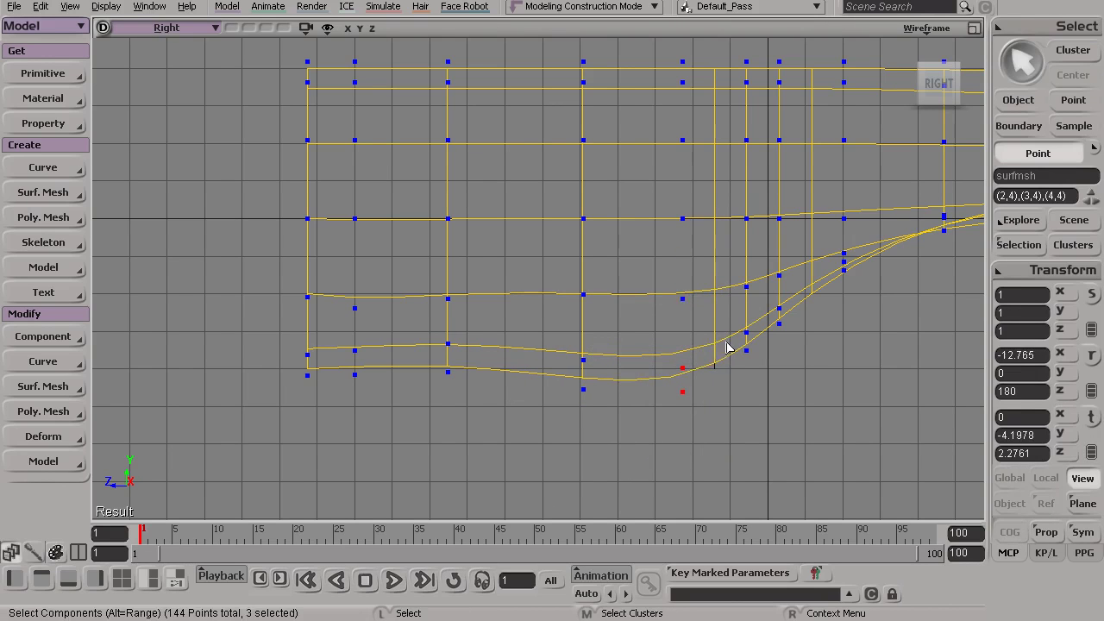
pyautogui.moveTo(660, 409); pyautogui.dragTo(727, 342)
pyautogui.press('v')
pyautogui.moveTo(683, 297); pyautogui.dragTo(682, 291)
# - Lower the points (2,2), (3,2) and (4,2) to Y about -3.71, and raise (2,3), (3,3) and (4,3) slightly
pyautogui.press('t')
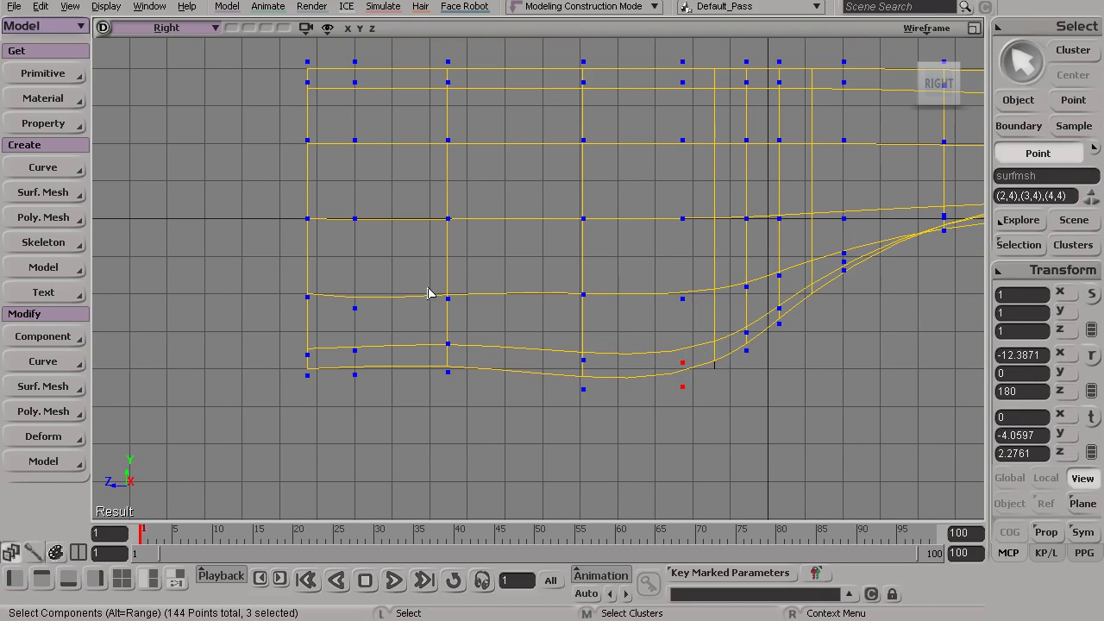
pyautogui.moveTo(475, 406); pyautogui.dragTo(476, 404)
pyautogui.press('v')
pyautogui.moveTo(447, 272); pyautogui.dragTo(447, 277)
pyautogui.press('t')
pyautogui.moveTo(549, 457); pyautogui.dragTo(599, 397)
pyautogui.press('v')
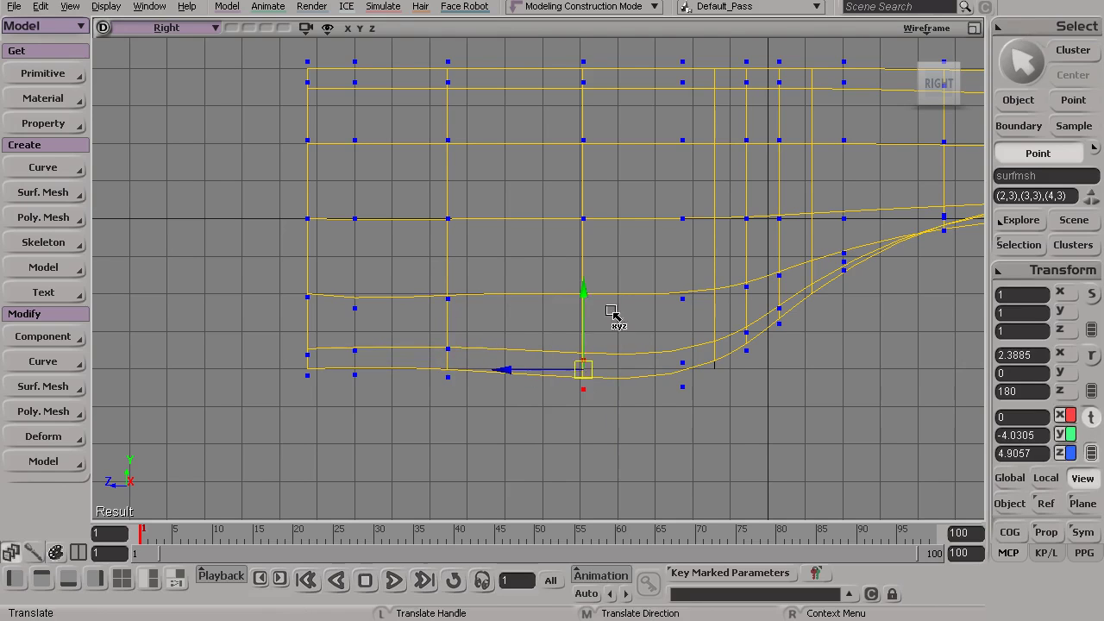
pyautogui.moveTo(584, 282); pyautogui.dragTo(665, 350)
# - Raise the points (1,4) to (5,4) to Y about -3.08, and raise (1,1) and (5,1) to Y about -2.10
pyautogui.press('t')
pyautogui.press('v')
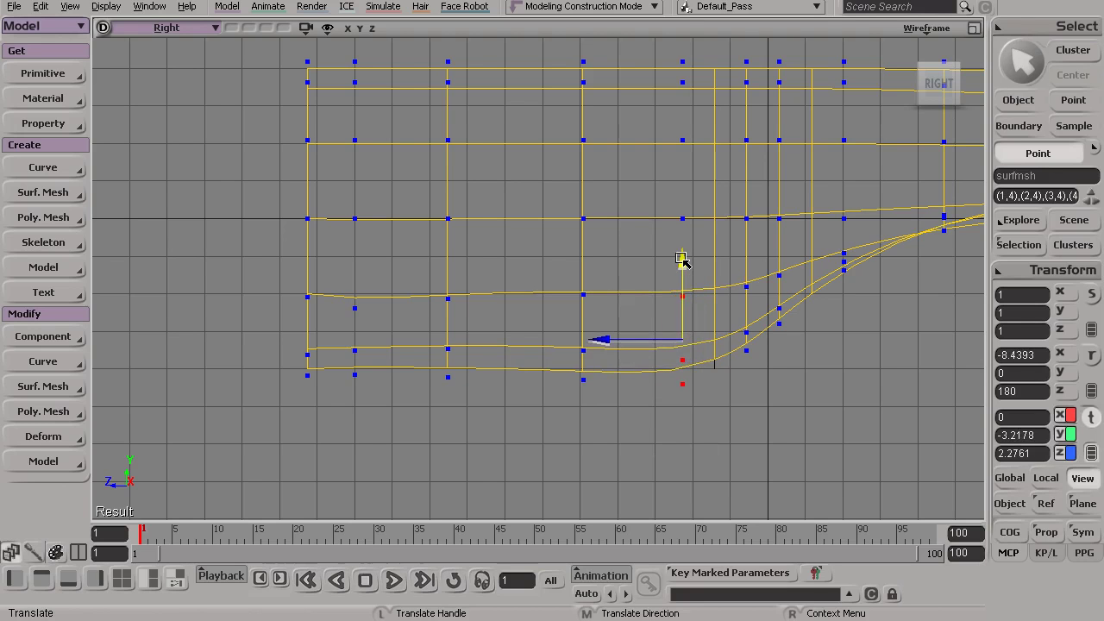
pyautogui.press('t')
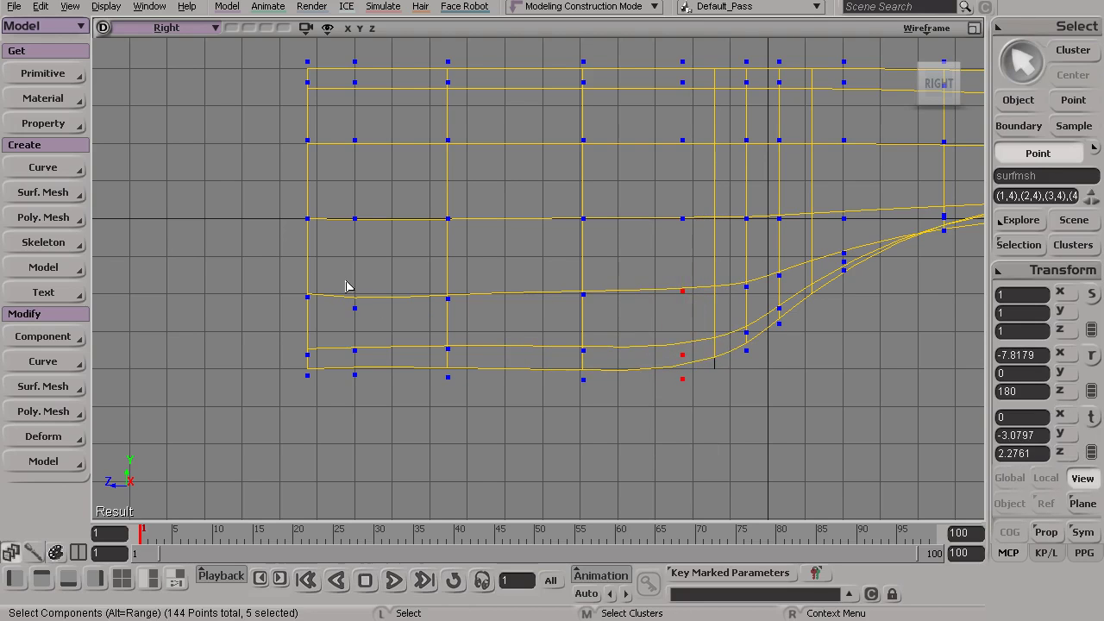
pyautogui.moveTo(387, 327); pyautogui.dragTo(387, 326)
pyautogui.press('v')
pyautogui.moveTo(354, 222); pyautogui.dragTo(353, 216)
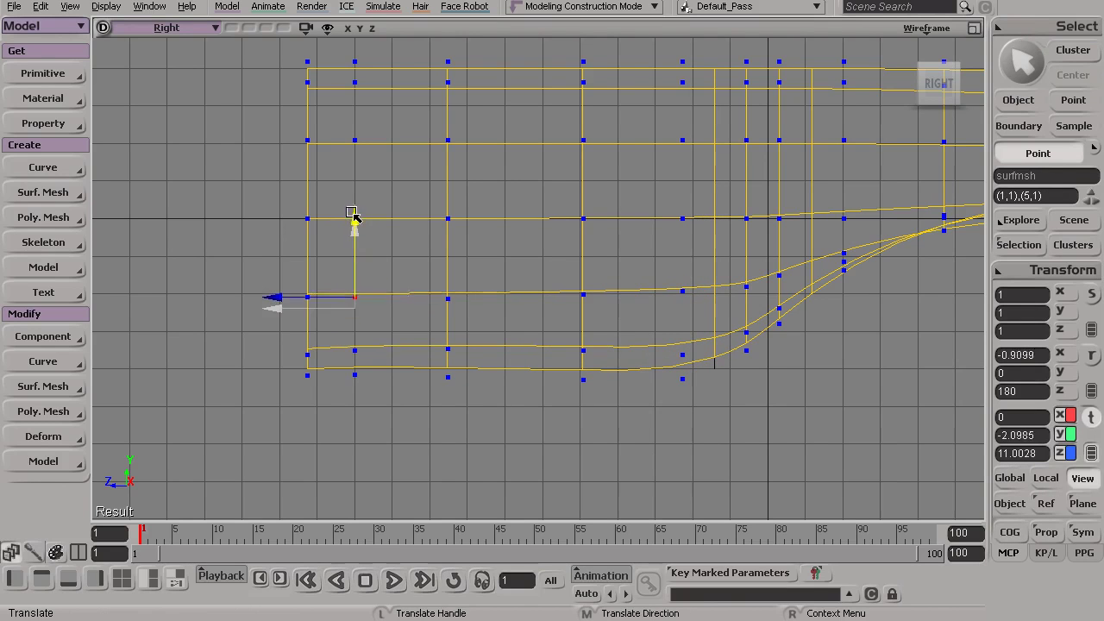
# - Lower the points (2,1), (3,1) and (4,1) slightly, and lower (2,2), (3,2) and (4,2) to Y about -3.76
pyautogui.press('t')
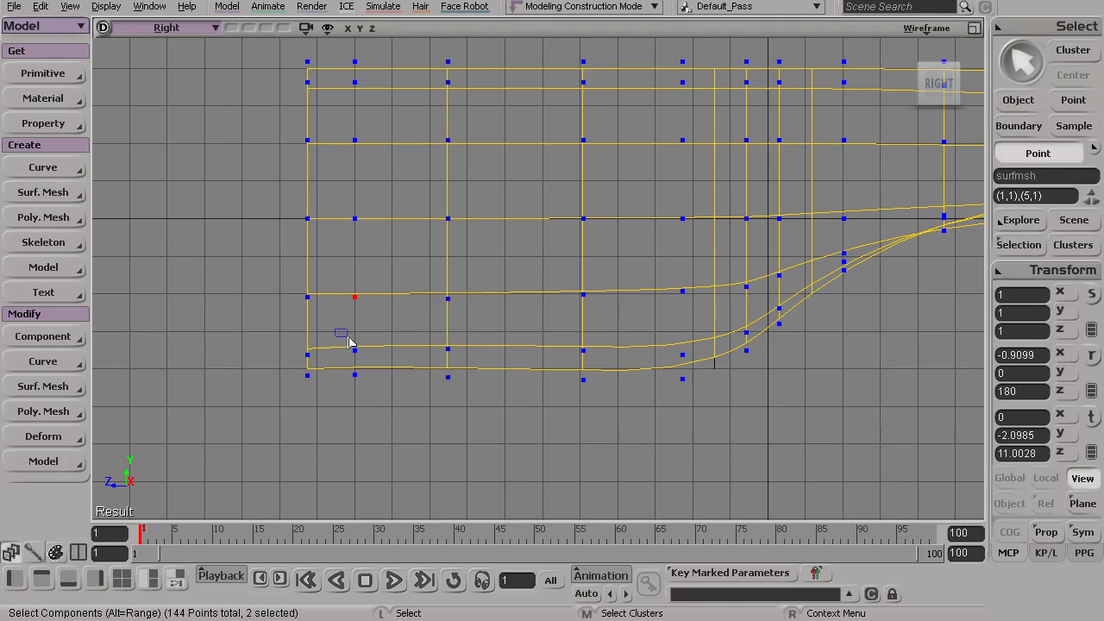
pyautogui.moveTo(394, 402); pyautogui.dragTo(393, 402)
pyautogui.press('v')
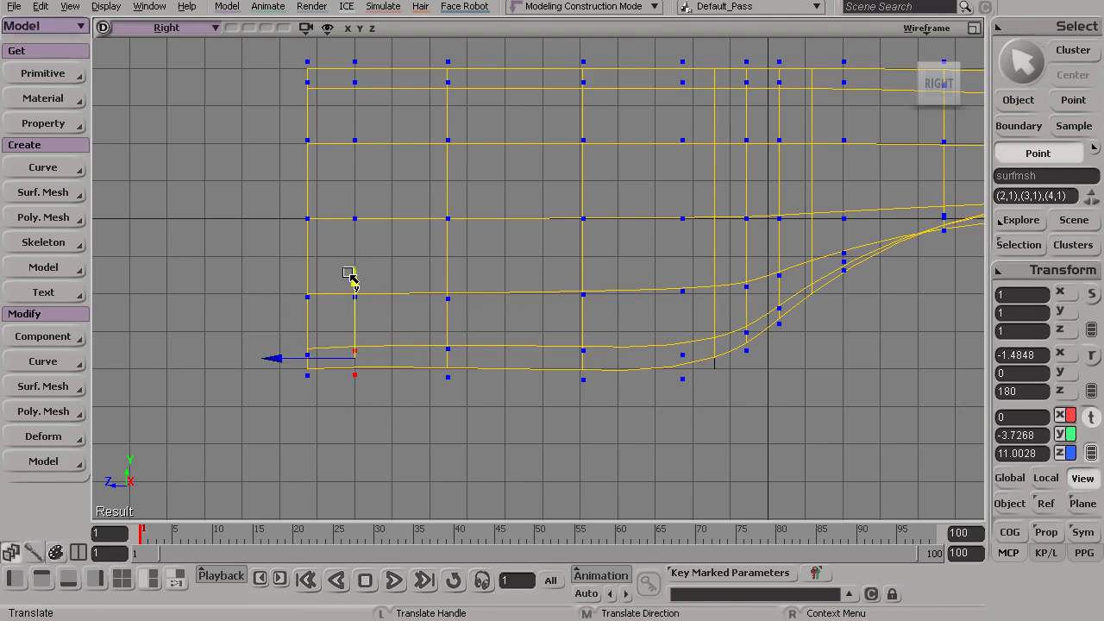
pyautogui.press('t')
pyautogui.moveTo(465, 379); pyautogui.dragTo(465, 380)
pyautogui.press('v')
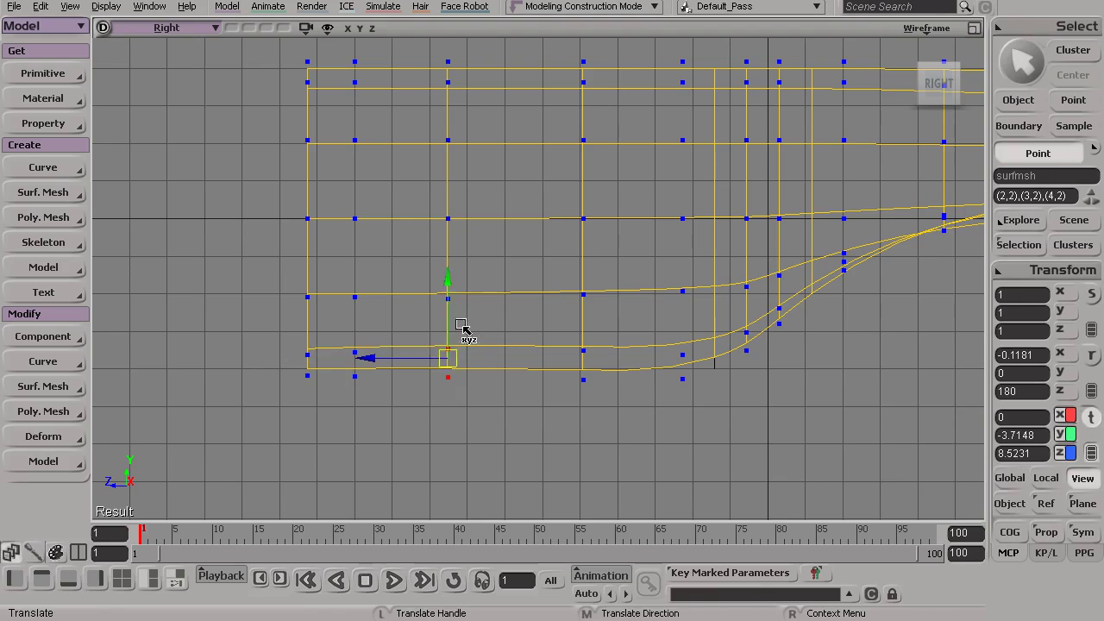
pyautogui.moveTo(448, 285); pyautogui.dragTo(446, 289)
# - Select the points (2,3), (3,3) and (4,3) with the Translate tool, and return to object selection
pyautogui.press('t')
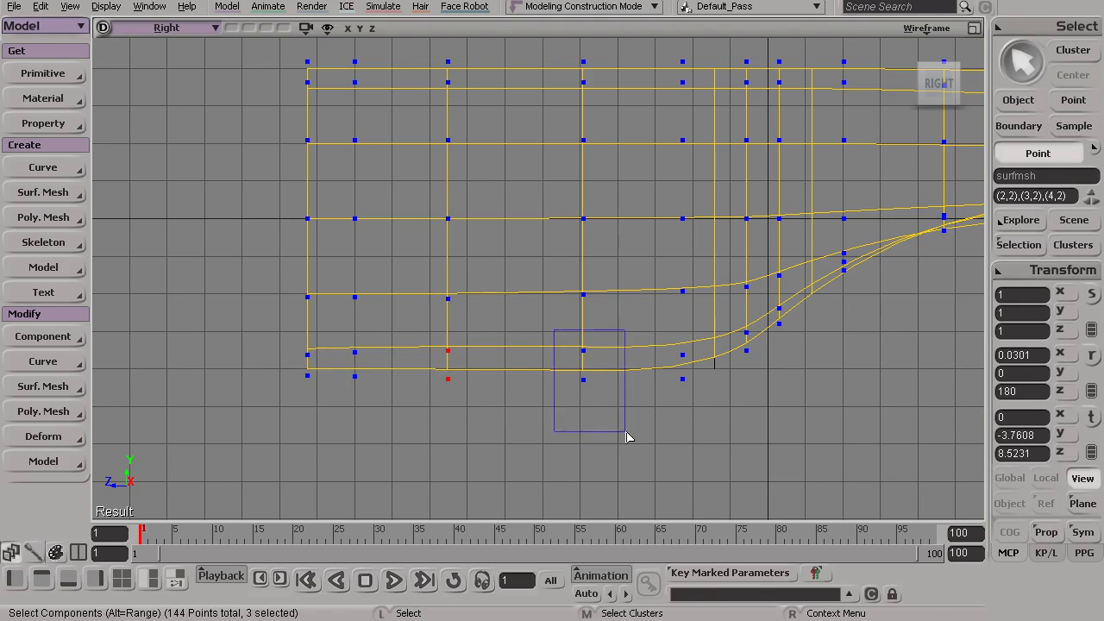
pyautogui.moveTo(627, 437); pyautogui.dragTo(627, 436)
pyautogui.press('v')
pyautogui.press('space')
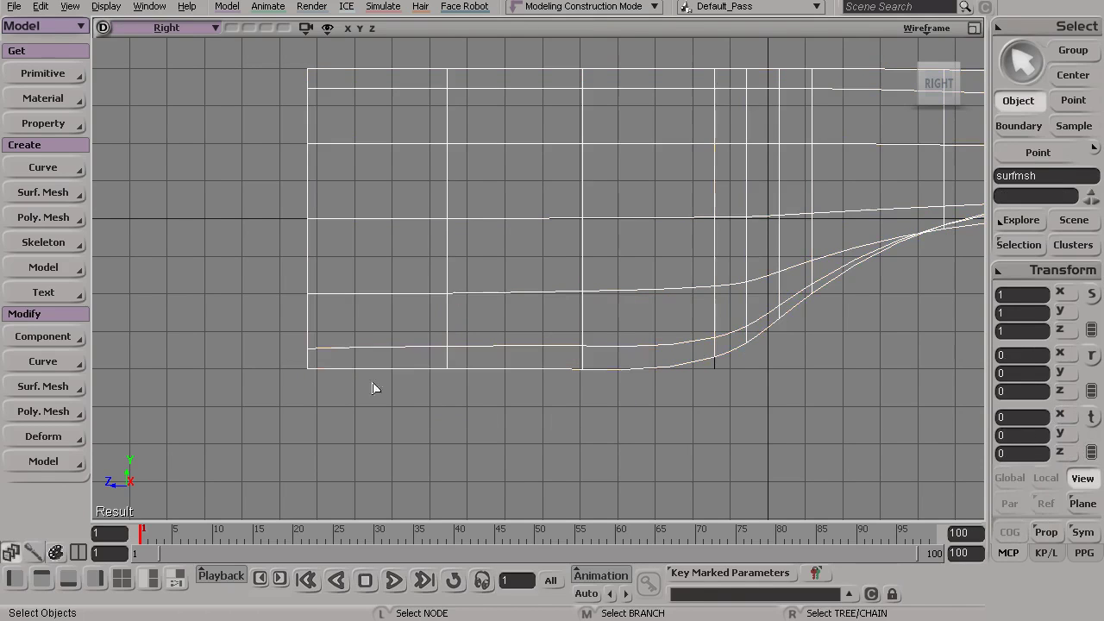
# - Examine the reshaped surface's whole side profile in the Right view and its form from several angles in a maximized Camera view
pyautogui.press('s')
pyautogui.moveTo(765, 375); pyautogui.dragTo(721, 403, button='middle')
pyautogui.moveTo(721, 403); pyautogui.dragTo(372, 313, button='right')
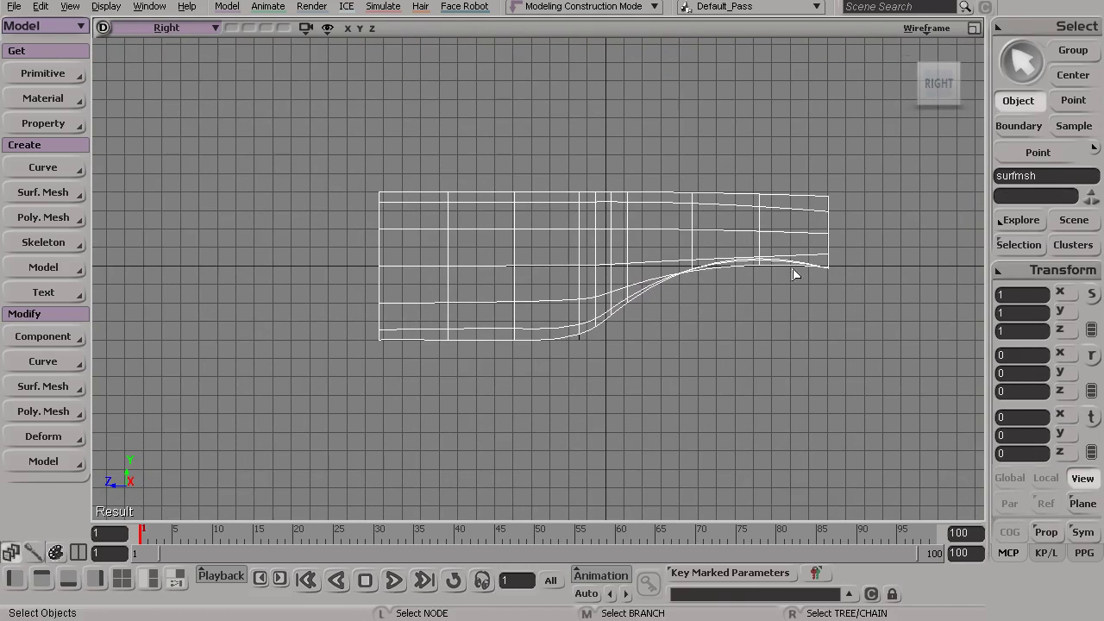
pyautogui.click(974, 27)
pyautogui.press('s')
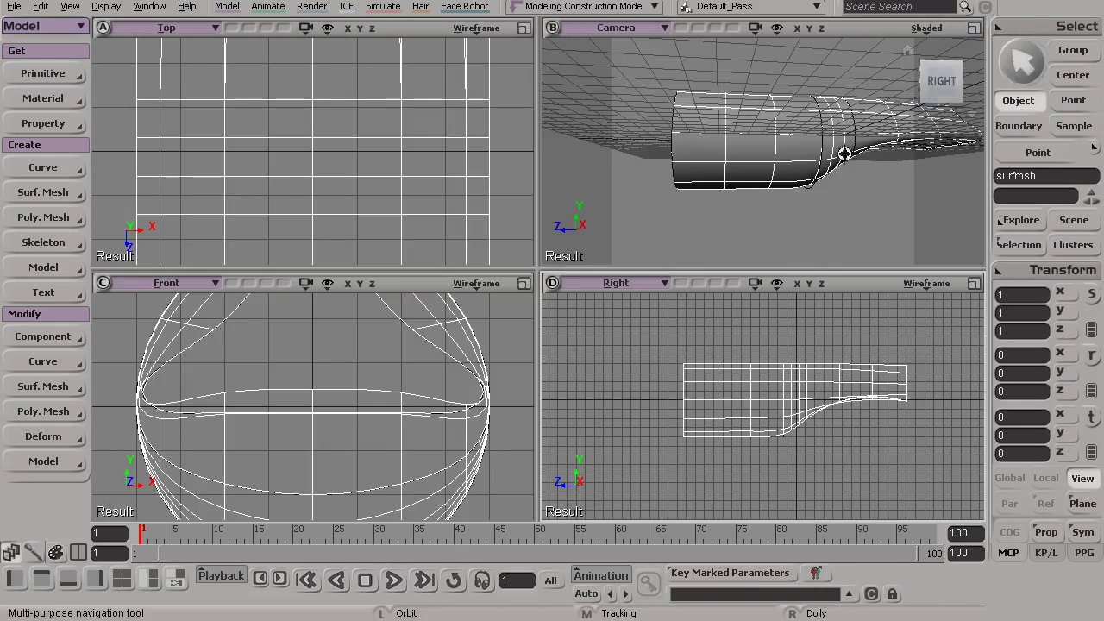
pyautogui.moveTo(860, 144); pyautogui.dragTo(903, 129)
pyautogui.click(974, 28)
pyautogui.moveTo(791, 185); pyautogui.dragTo(627, 367)
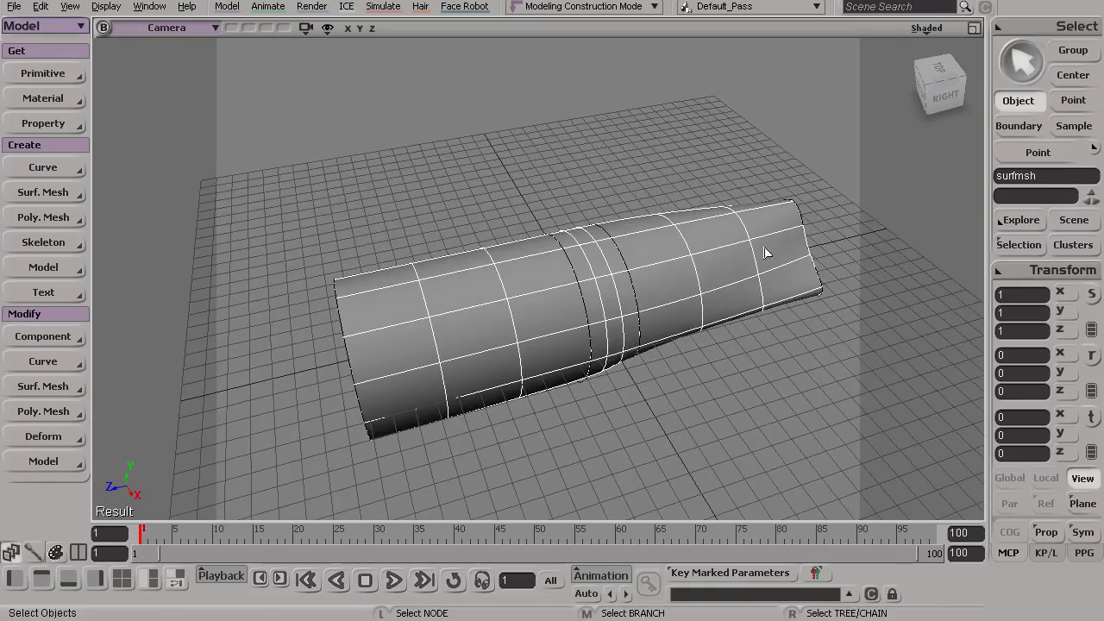
pyautogui.press('s')
pyautogui.moveTo(653, 207)
pyautogui.mouseDown()
pyautogui.moveTo(665, 217)
pyautogui.moveTo(662, 203)
pyautogui.mouseUp()
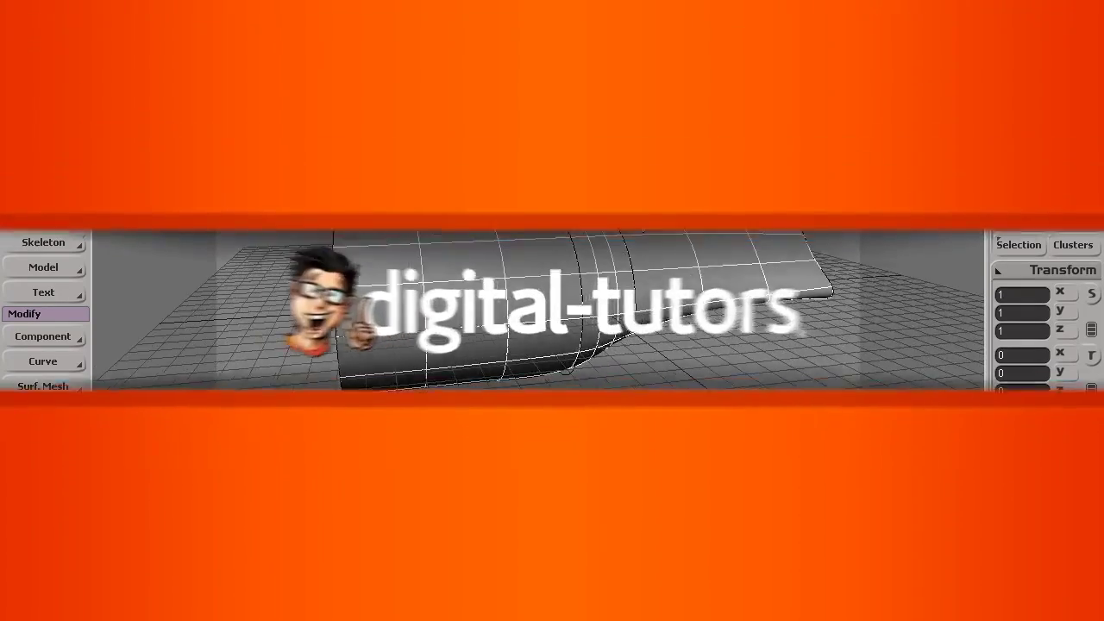